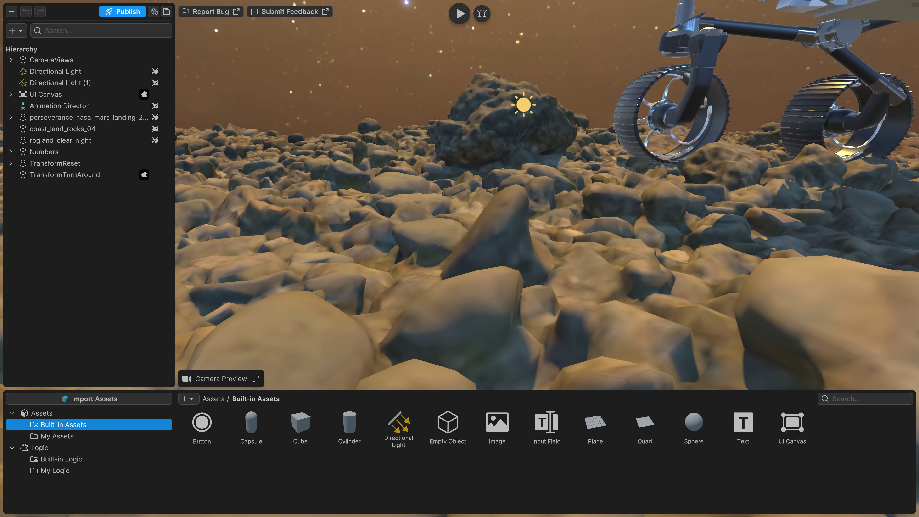
Open the jumpy platformer's asset library of sprites, tiles, animations and level tilemaps.
scroll(442, 152, "down", 10)
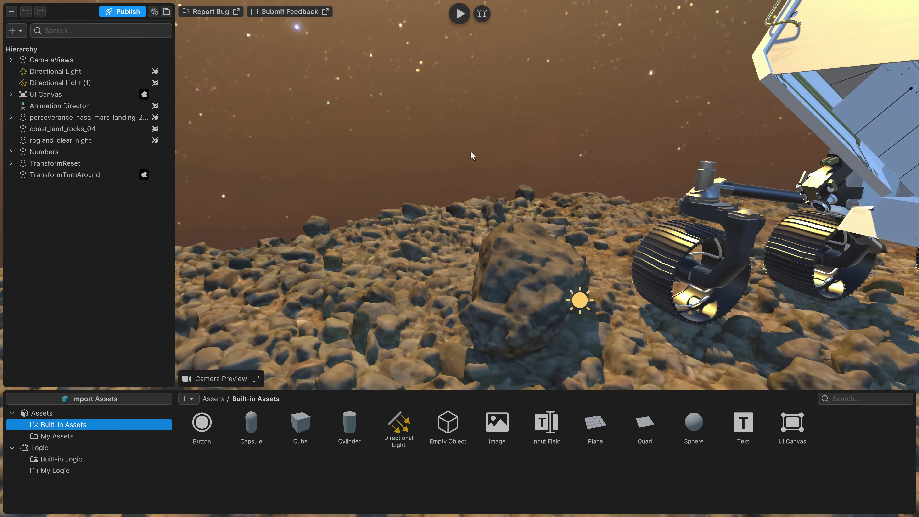
middle_click_drag(473, 156, 715, 166)
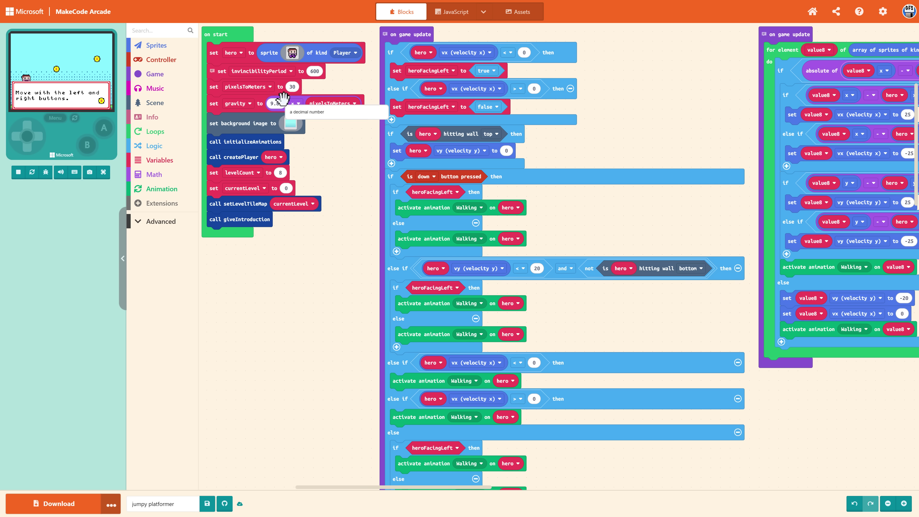
left_click(519, 11)
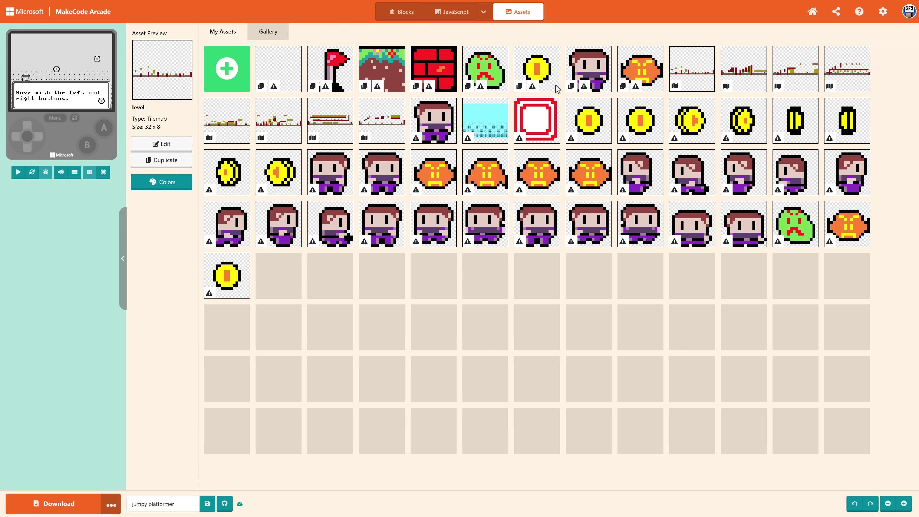
Open and close the level tilemap, then show the Music category in the block code.
left_click(163, 144)
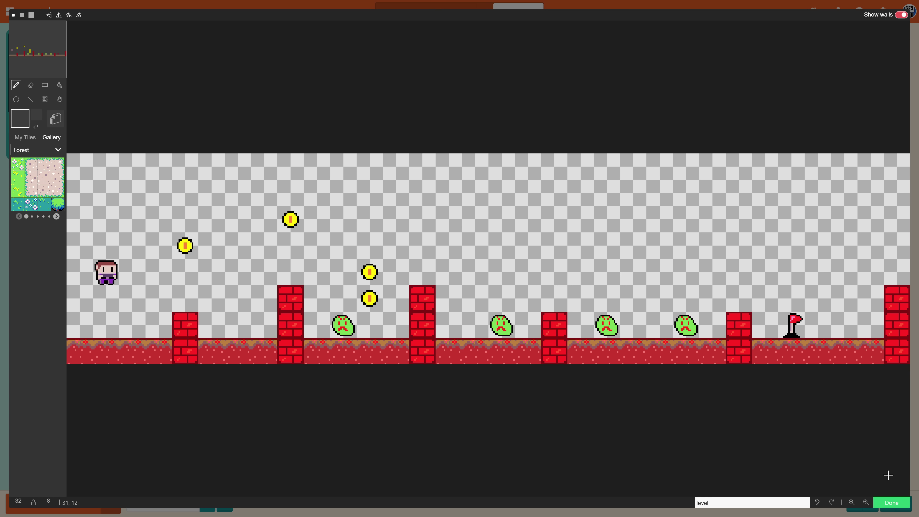
left_click(907, 505)
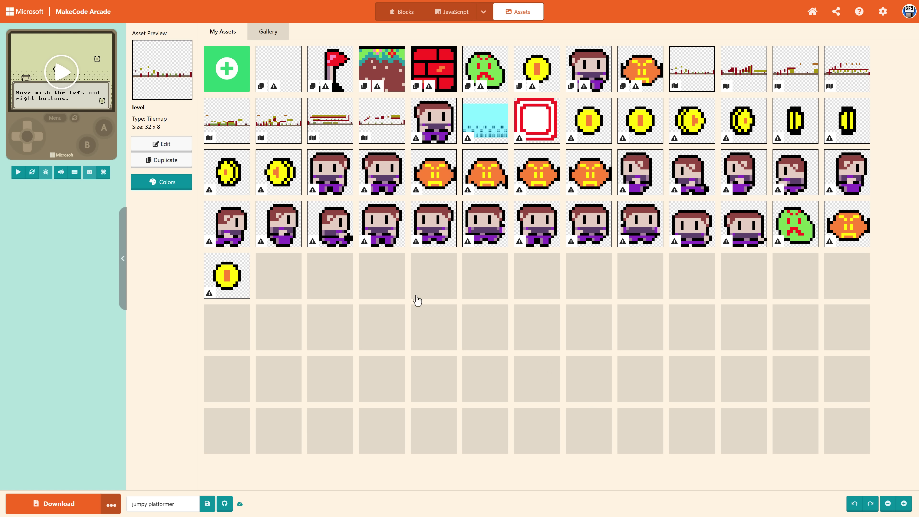
left_click(396, 14)
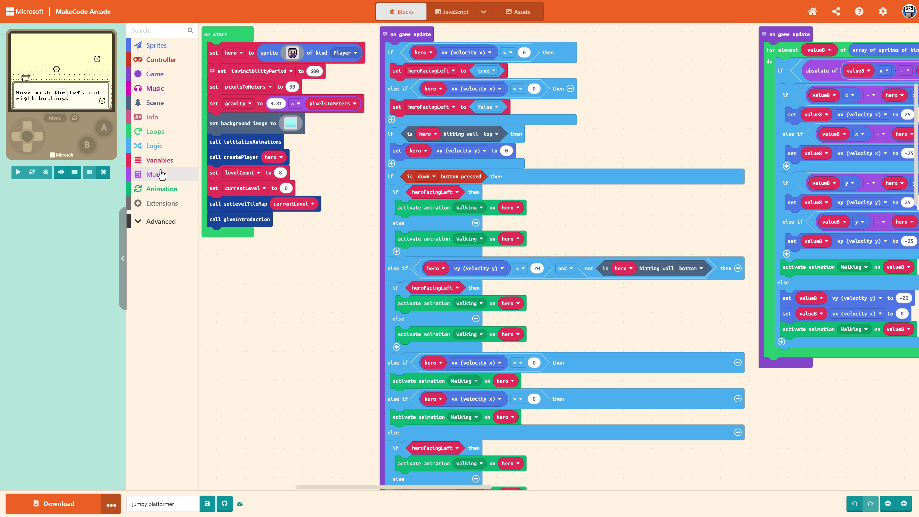
left_click(156, 91)
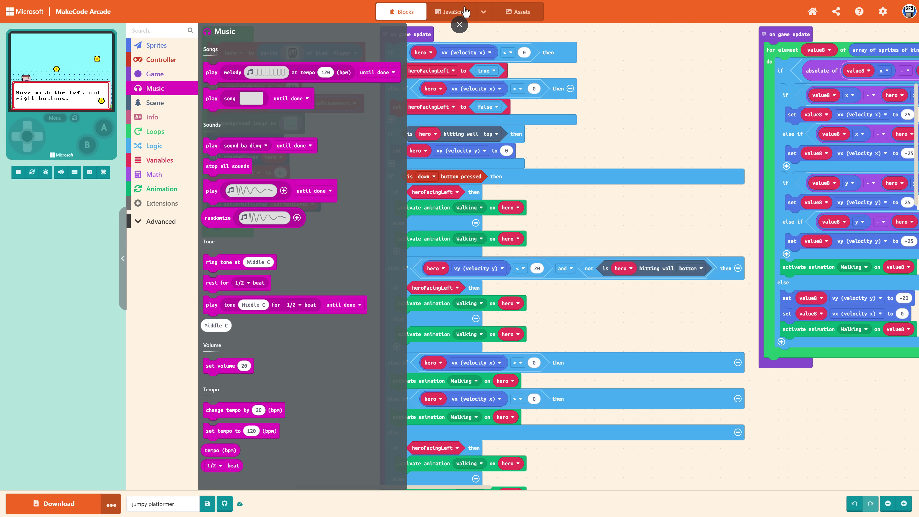
Switch the platformer's code view to JavaScript, then to Python.
left_click(485, 12)
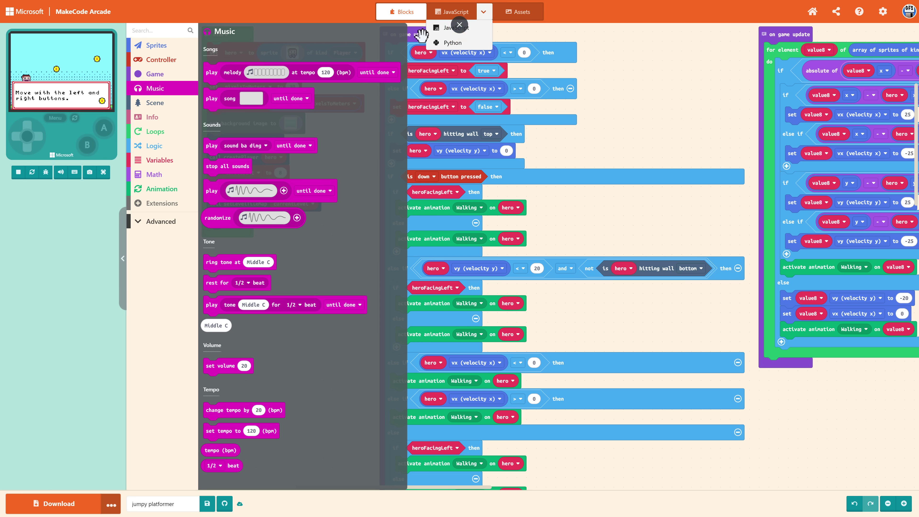
left_click(438, 29)
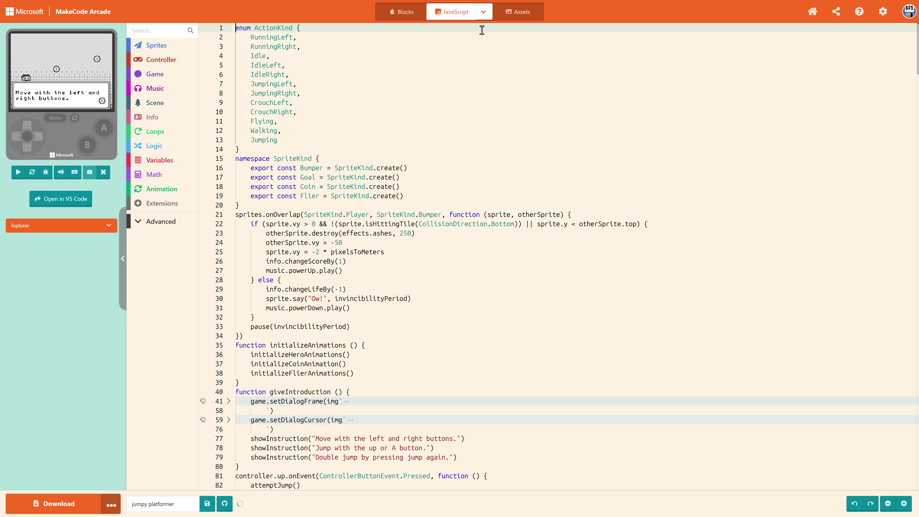
left_click(483, 12)
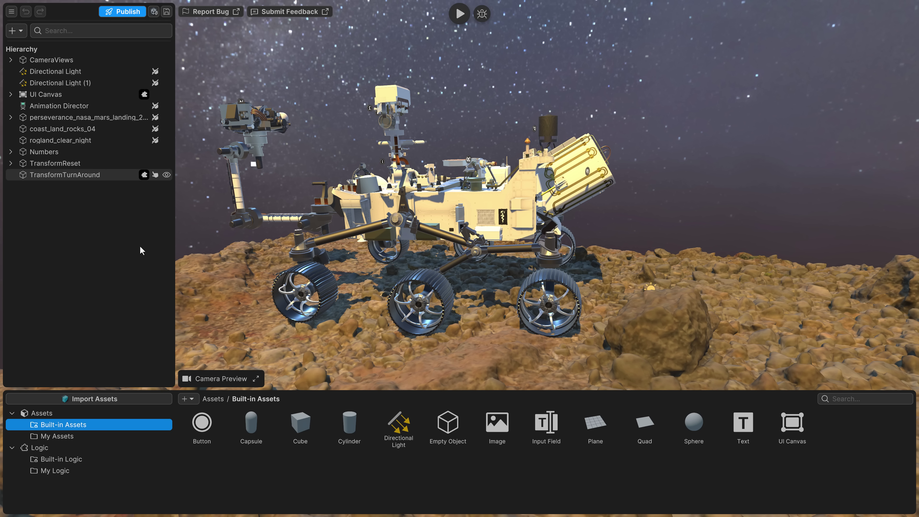
left_click(82, 399)
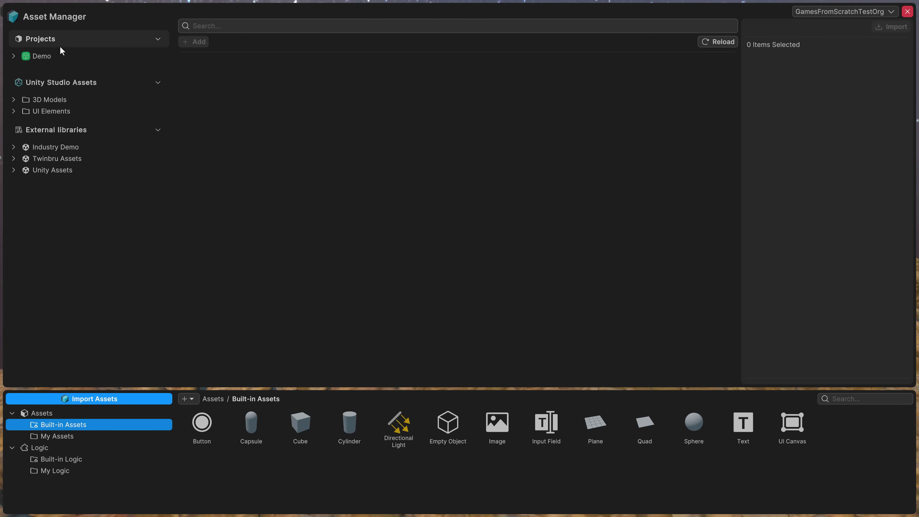
left_click(52, 147)
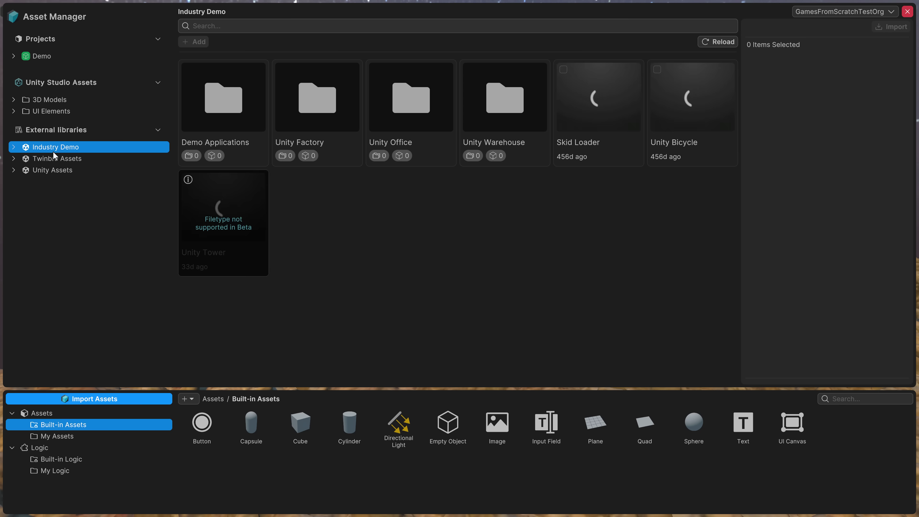
left_click(54, 158)
left_click(49, 171)
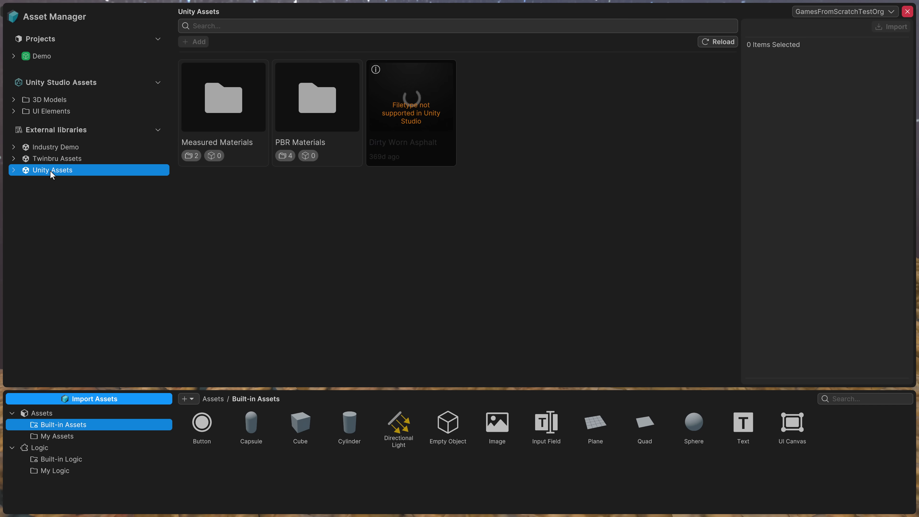
left_click(51, 159)
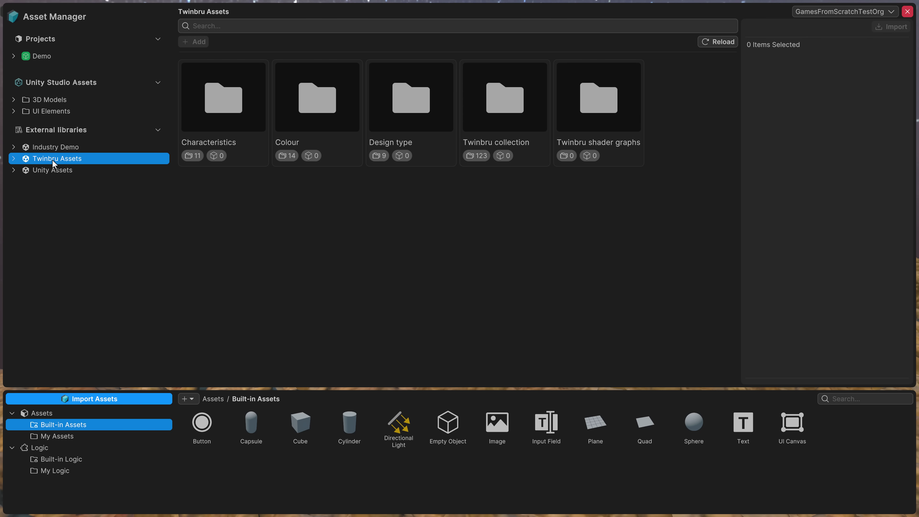
double_click(221, 96)
double_click(221, 95)
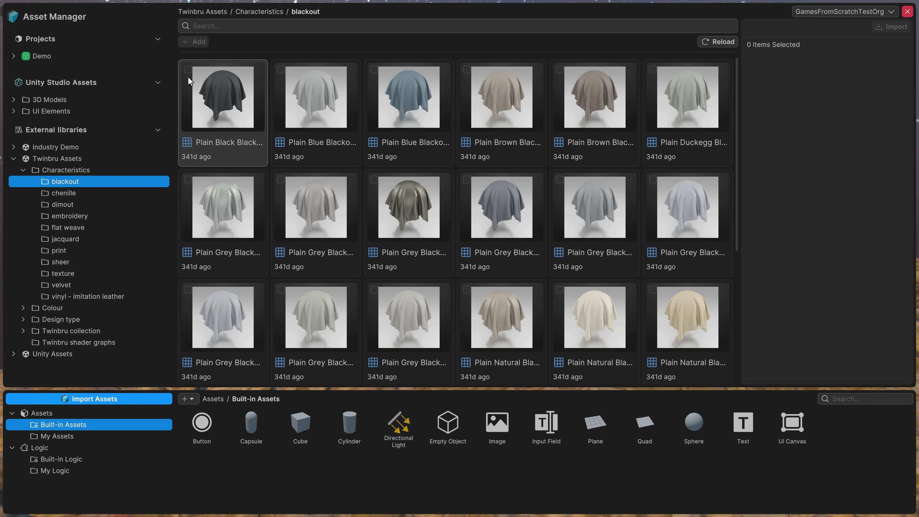
left_click(67, 148)
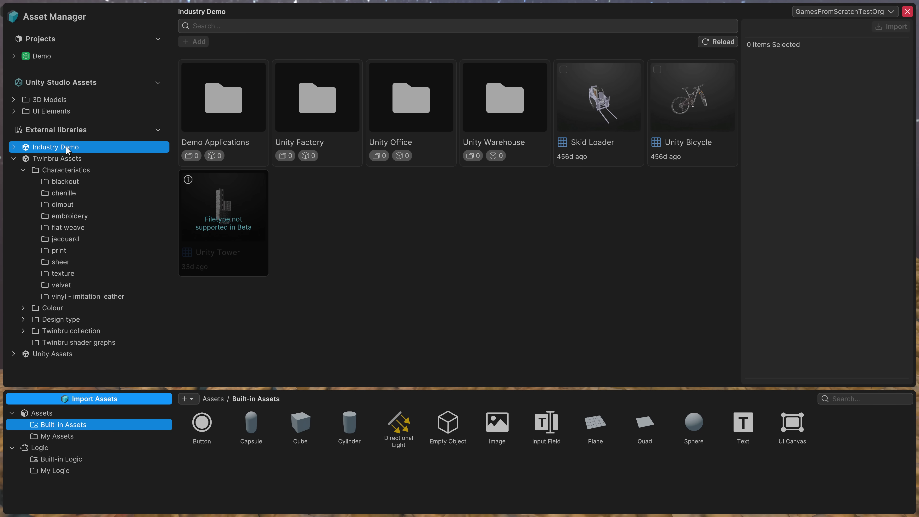
left_click(15, 147)
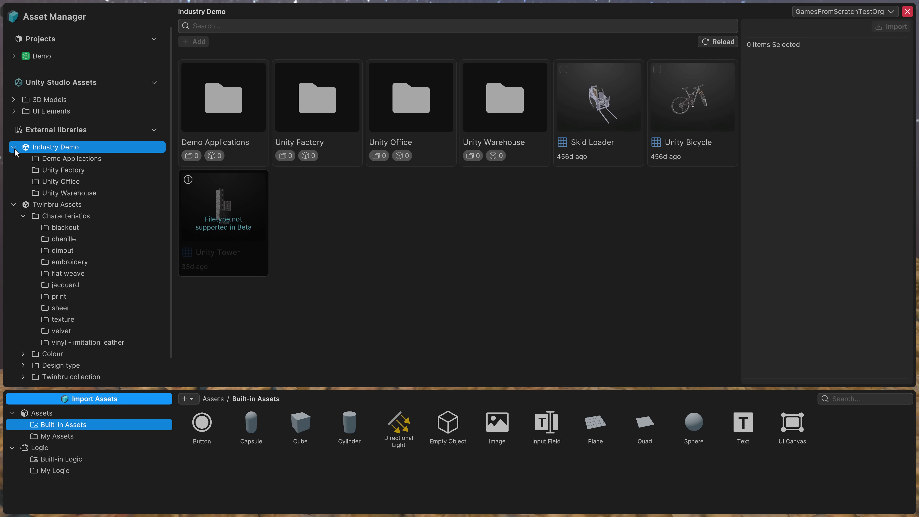
left_click(50, 171)
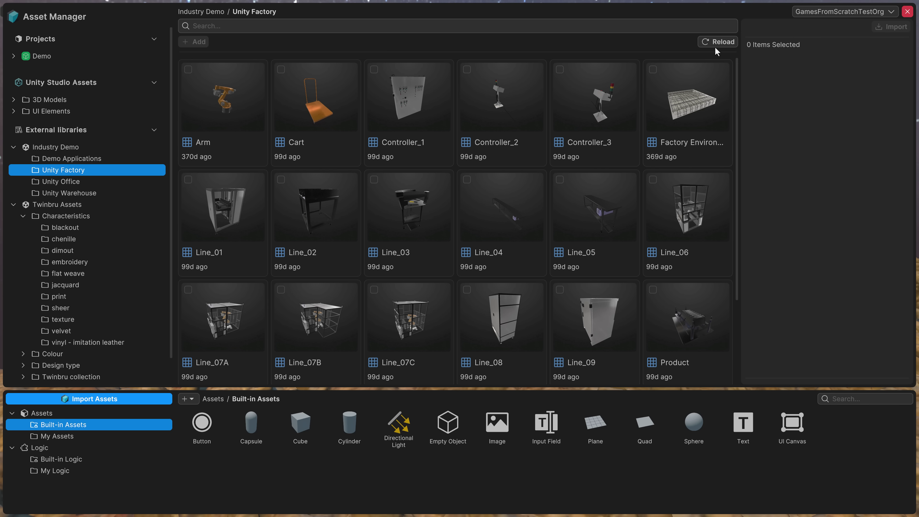
Drop a Sphere from Built-in Assets into the scene and move it beside the rover's arm.
key("Escape")
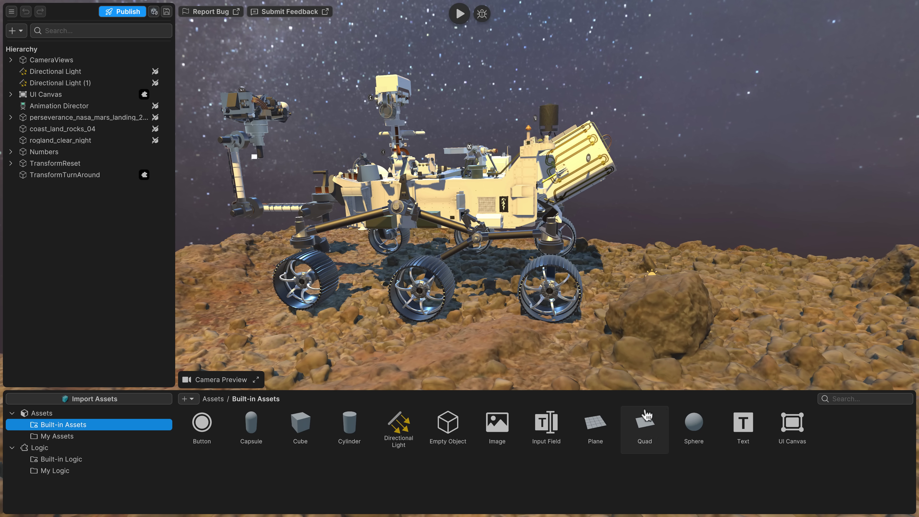
left_click_drag(680, 420, 684, 250)
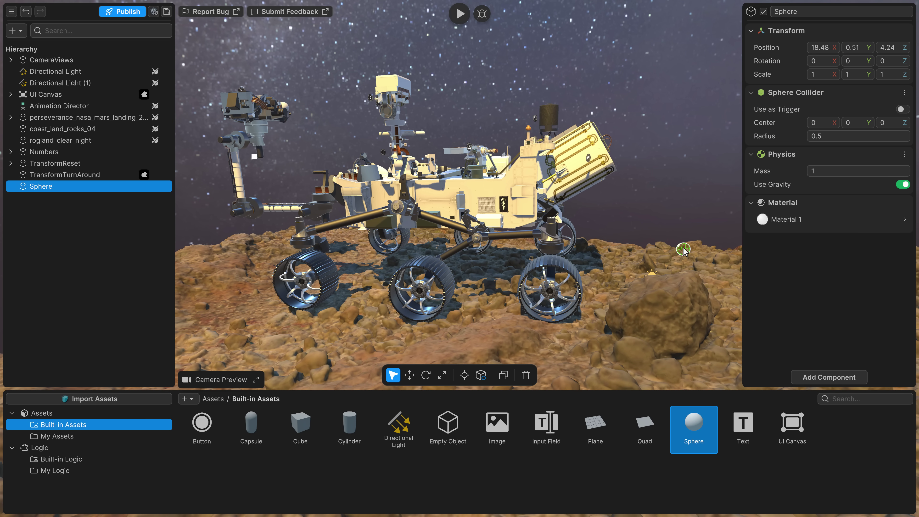
left_click(410, 375)
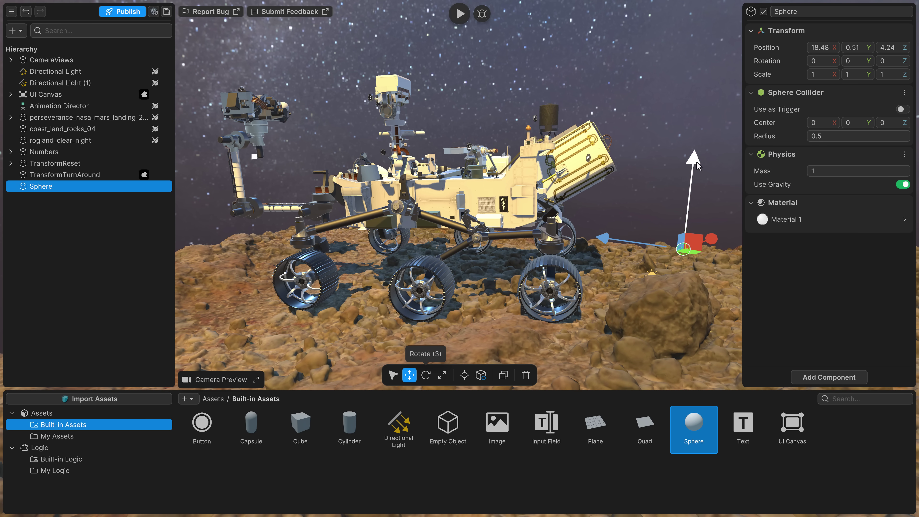
left_click_drag(698, 166, 446, 253)
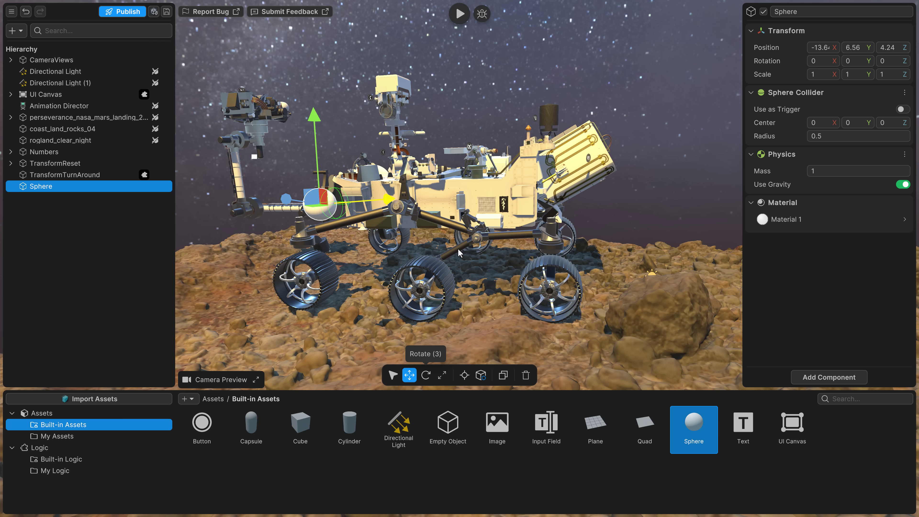
left_click_drag(372, 207, 307, 214)
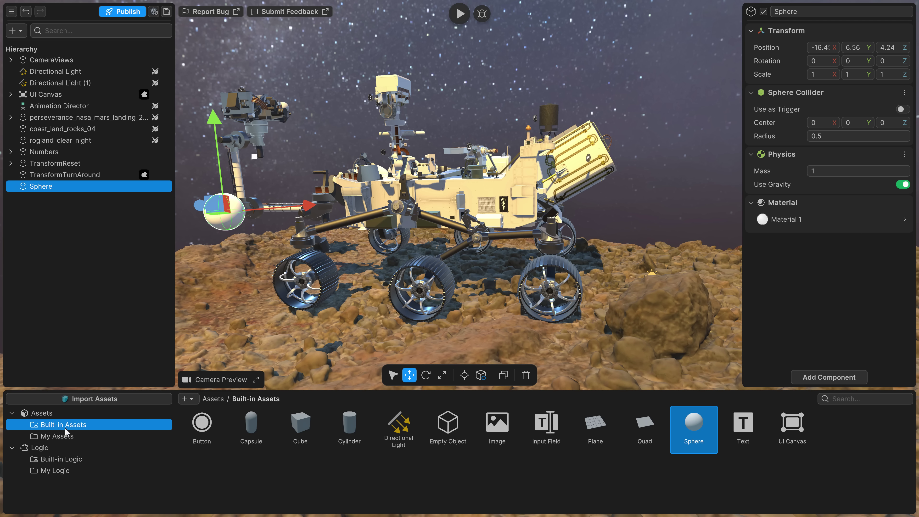
Inspect the Camera Controller's Rotate method and W/A key blocks, then close it.
left_click(68, 459)
double_click(201, 423)
scroll(400, 439, "down", 5)
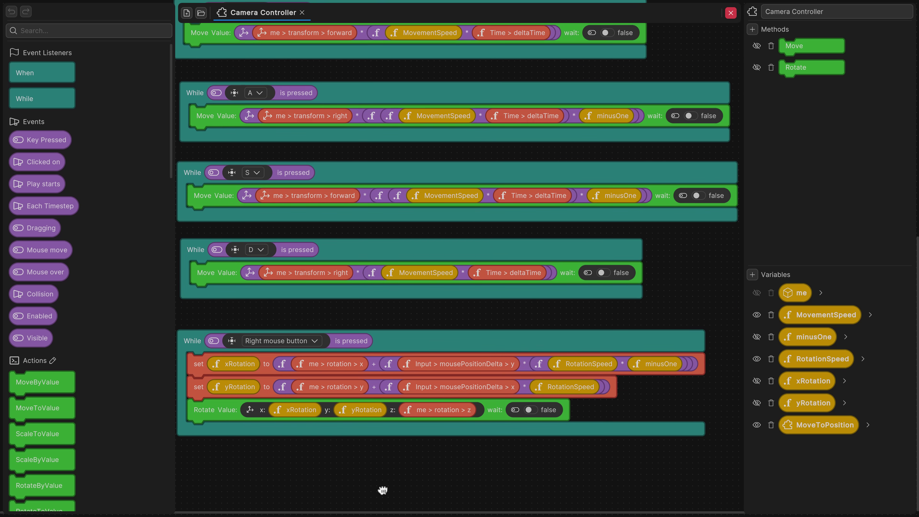
scroll(455, 297, "up", 5)
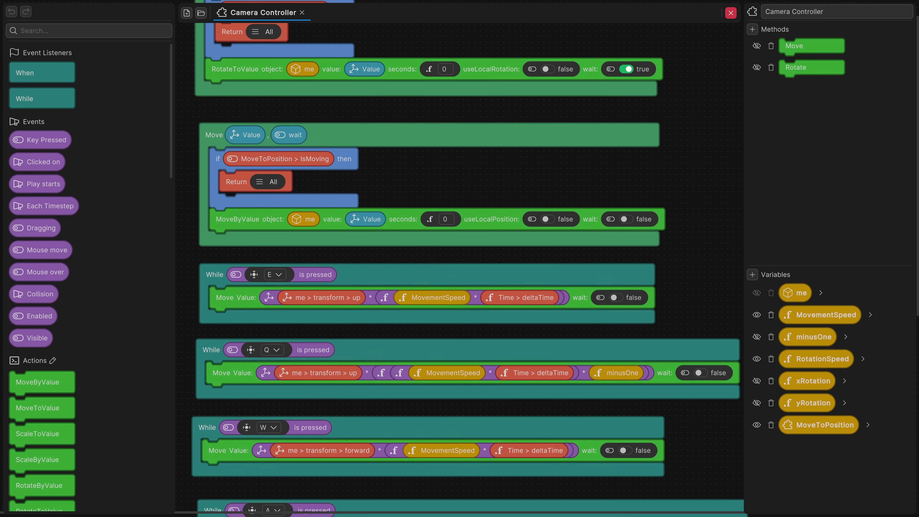
left_click_drag(599, 357, 598, 404)
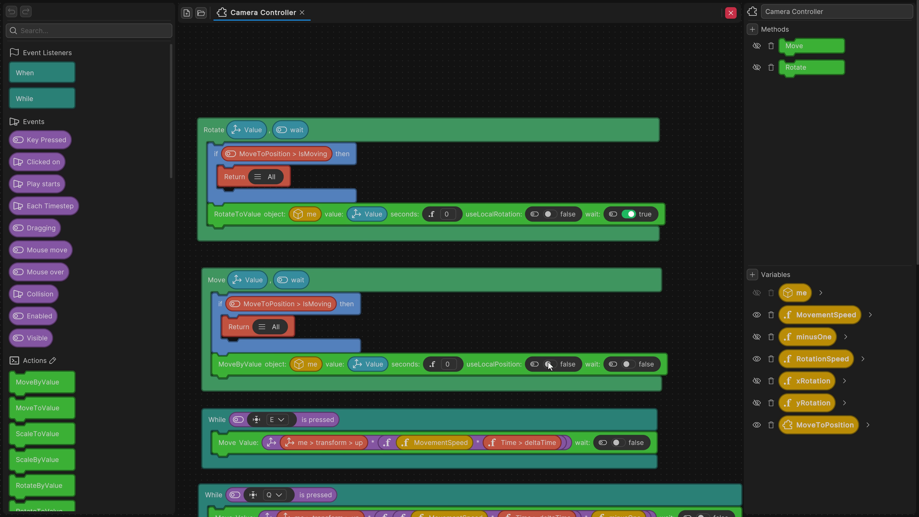
left_click_drag(516, 310, 491, 108)
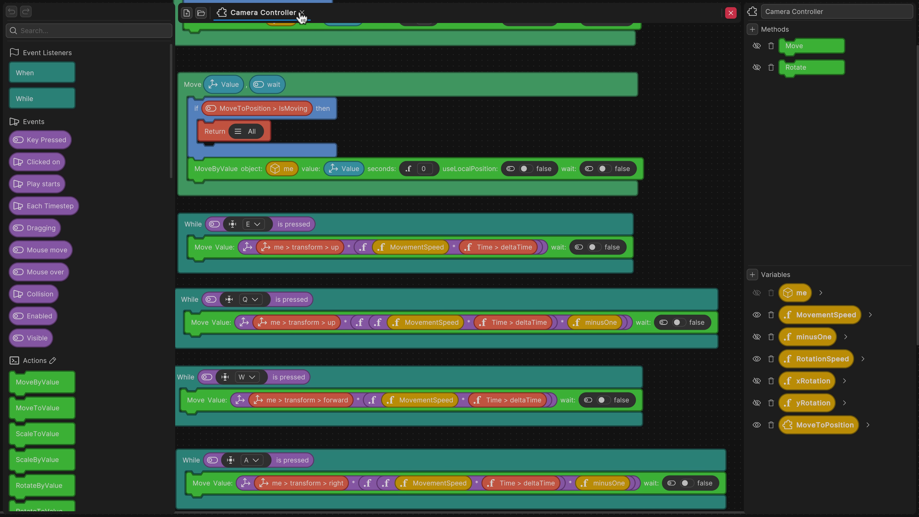
left_click(731, 13)
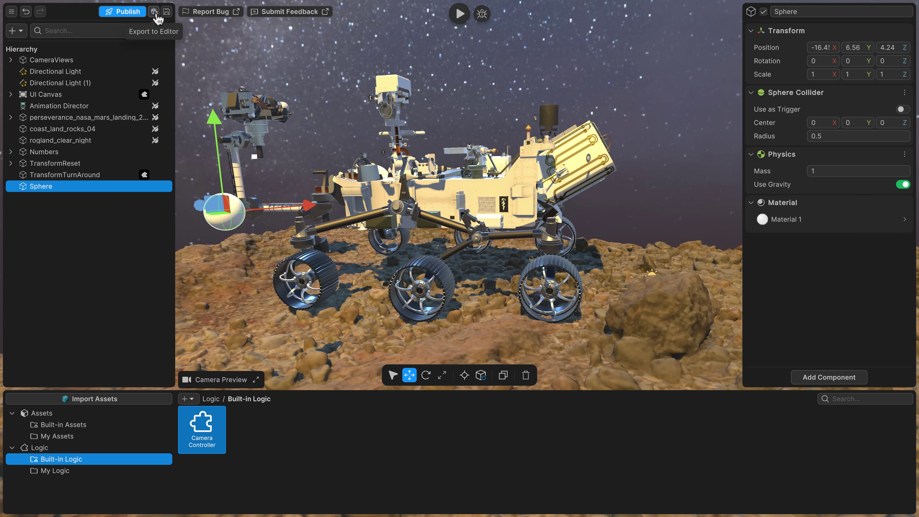
Open the Publish dialog from the main menu, cancel it, and exit browser full screen.
left_click_drag(470, 178, 452, 178)
left_click(11, 11)
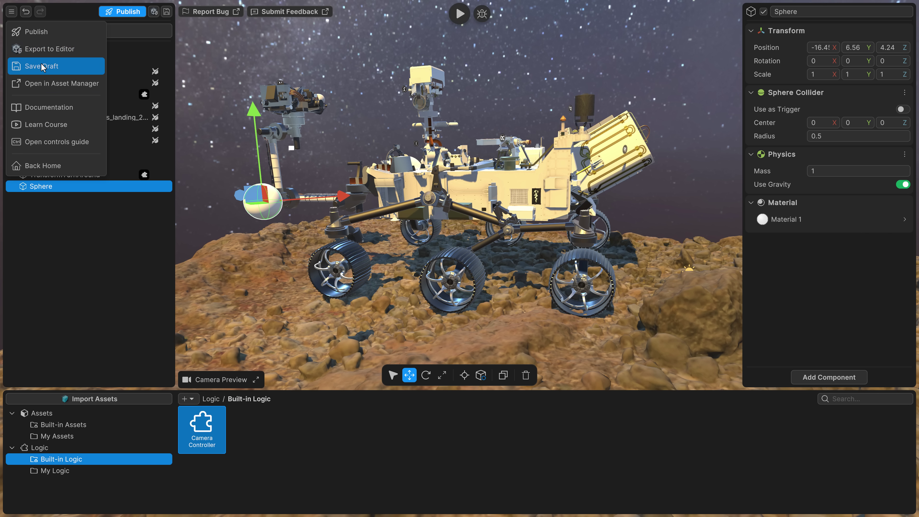
left_click(37, 31)
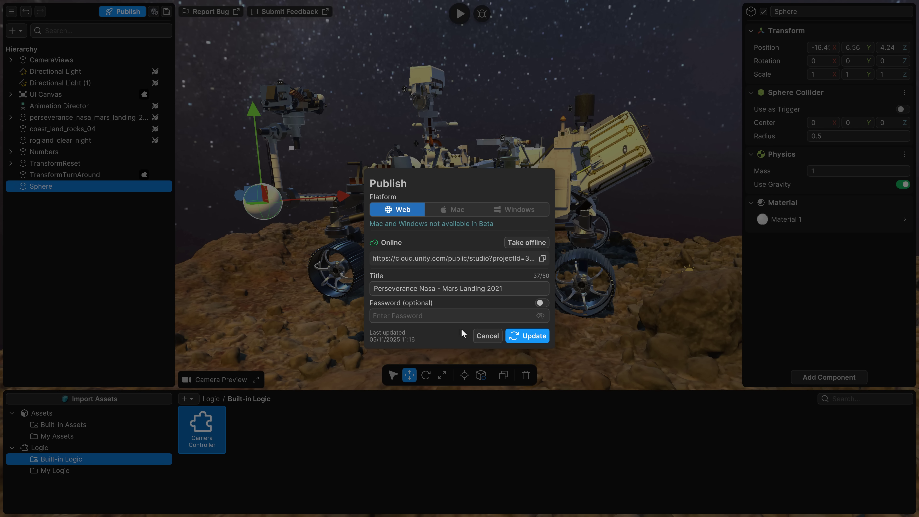
left_click(483, 336)
left_click(700, 428)
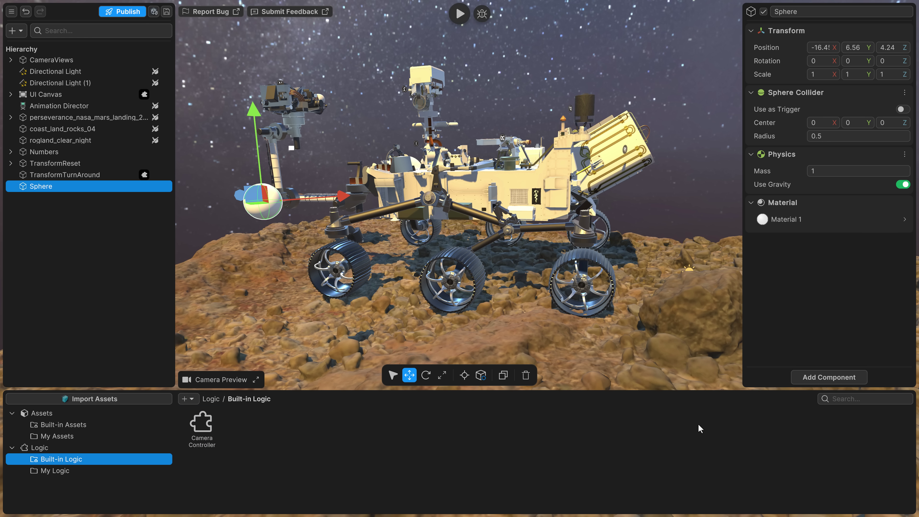
key("F11")
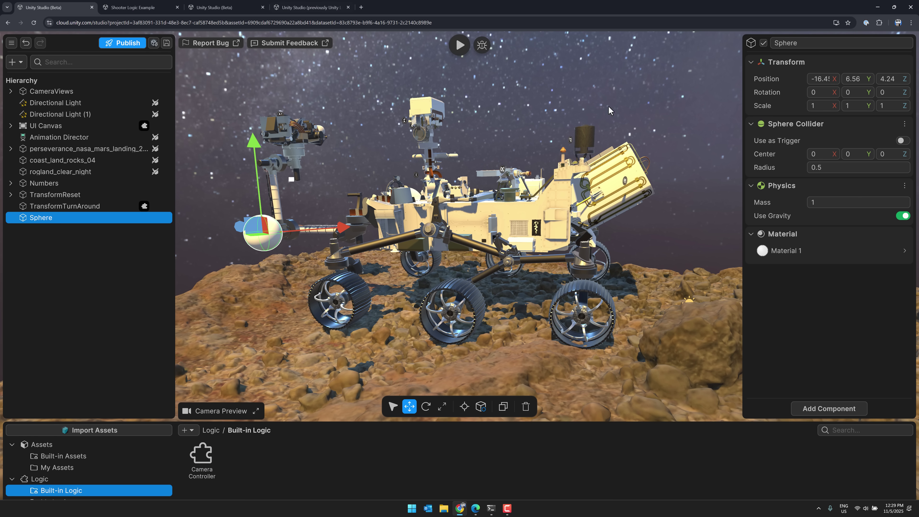
Browse My Assets and the add menu's Primitives/UI options, ending on Built-in Assets.
key("F11")
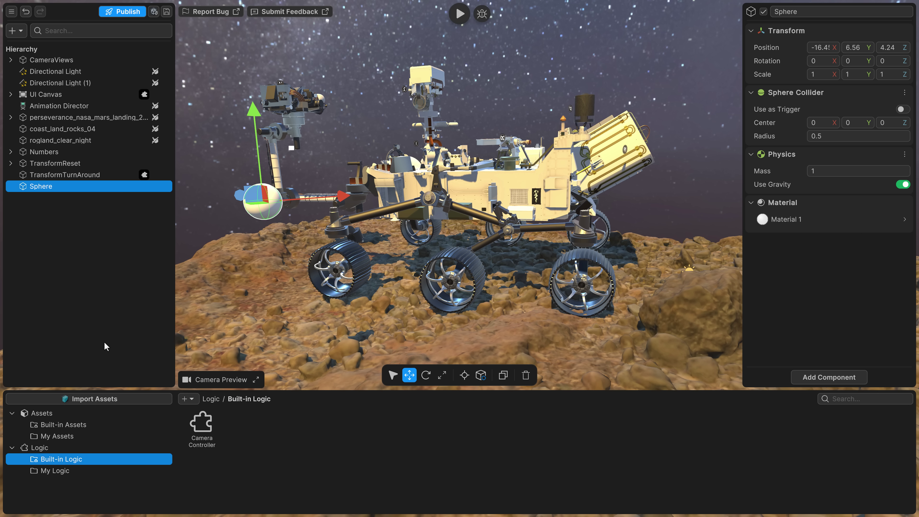
left_click(40, 437)
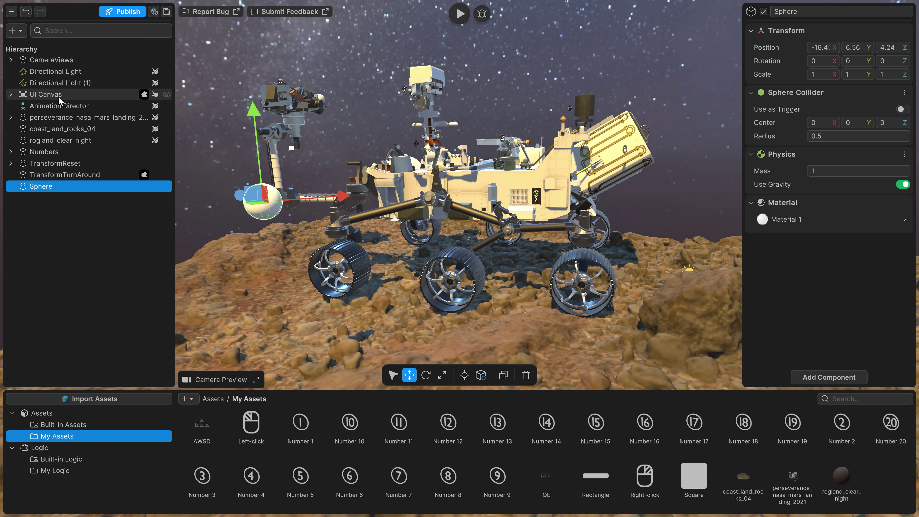
left_click(16, 31)
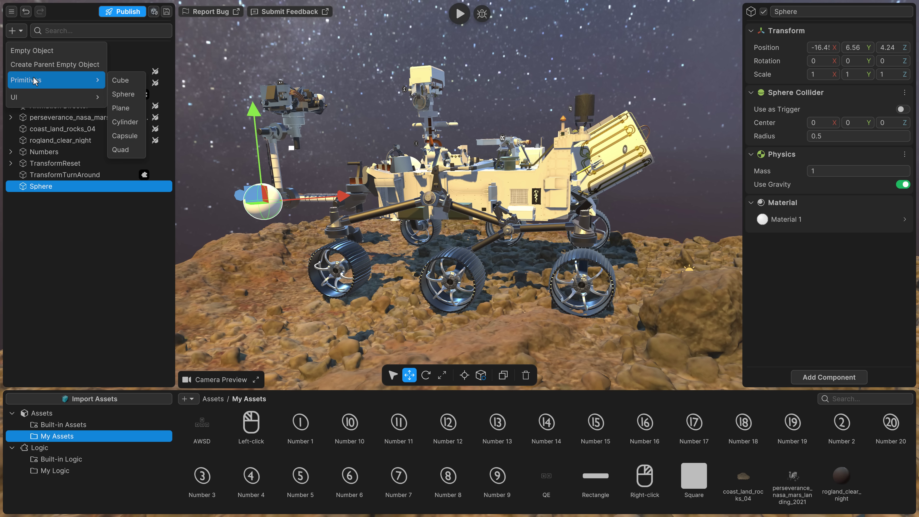
mouse_move(42, 97)
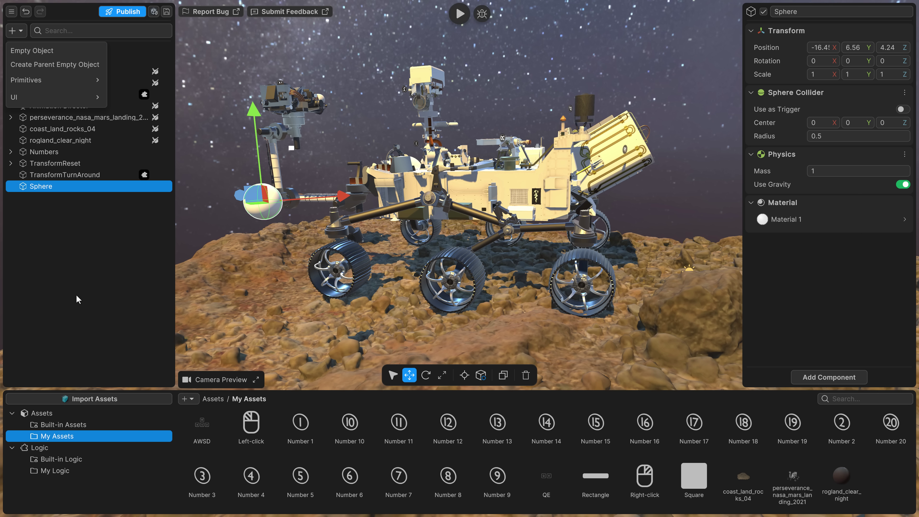
left_click(69, 425)
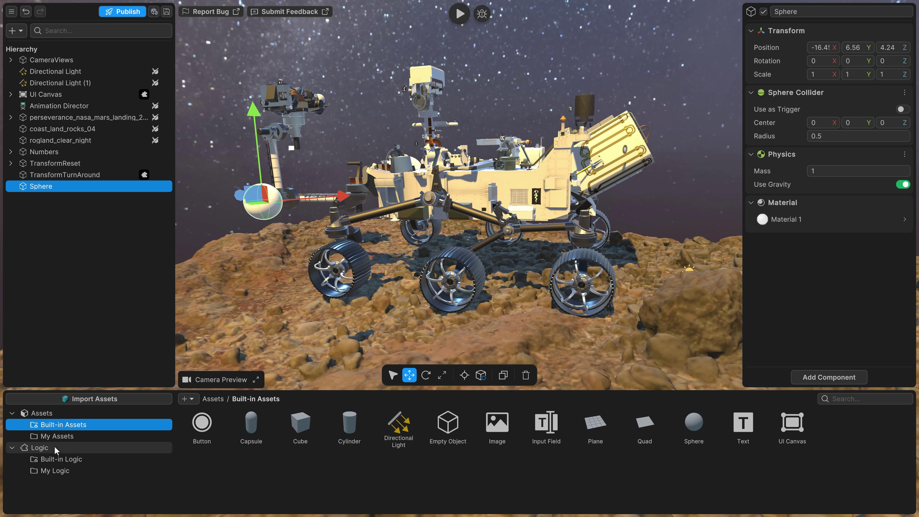
Import Line_06 from Industry Demo > Unity Factory and confirm it appears in My Assets.
left_click(78, 398)
left_click(65, 148)
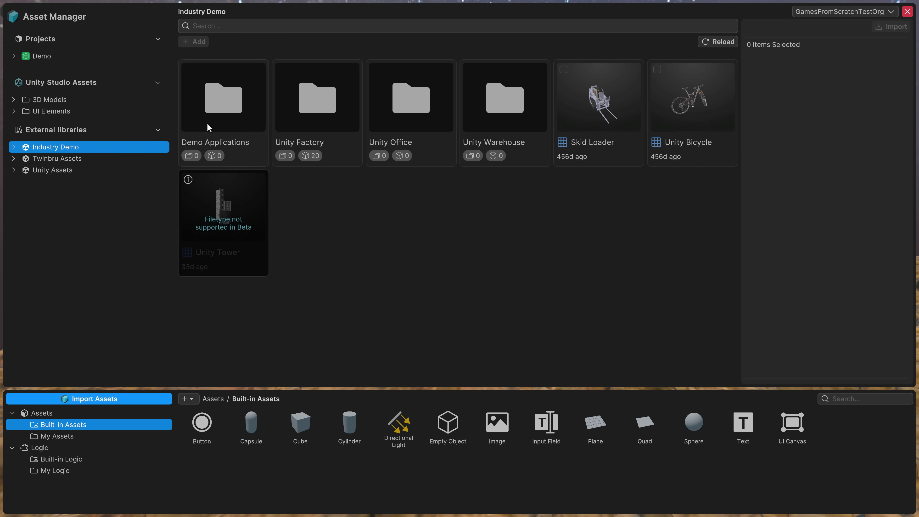
double_click(217, 109)
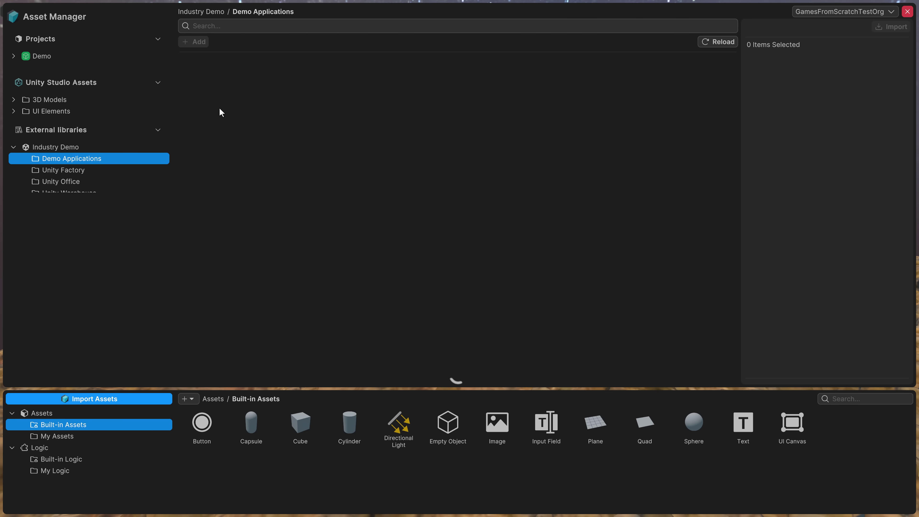
left_click(69, 170)
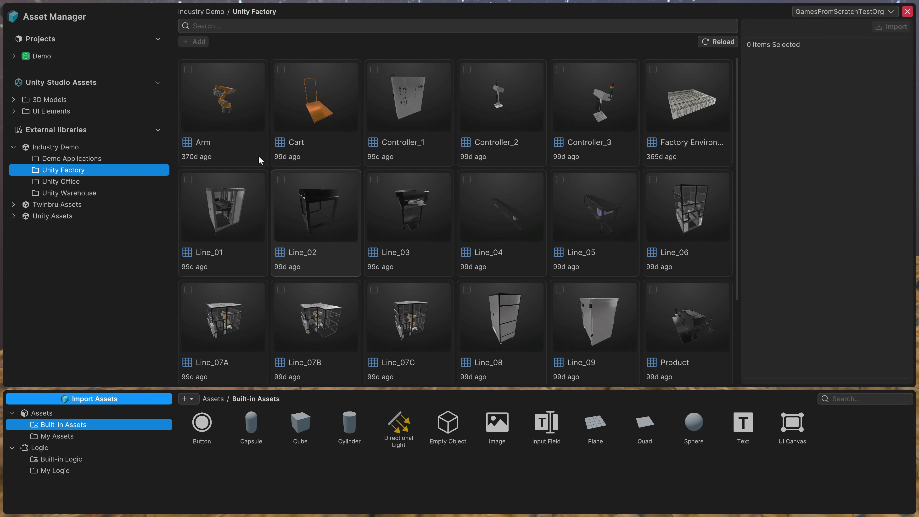
left_click(681, 194)
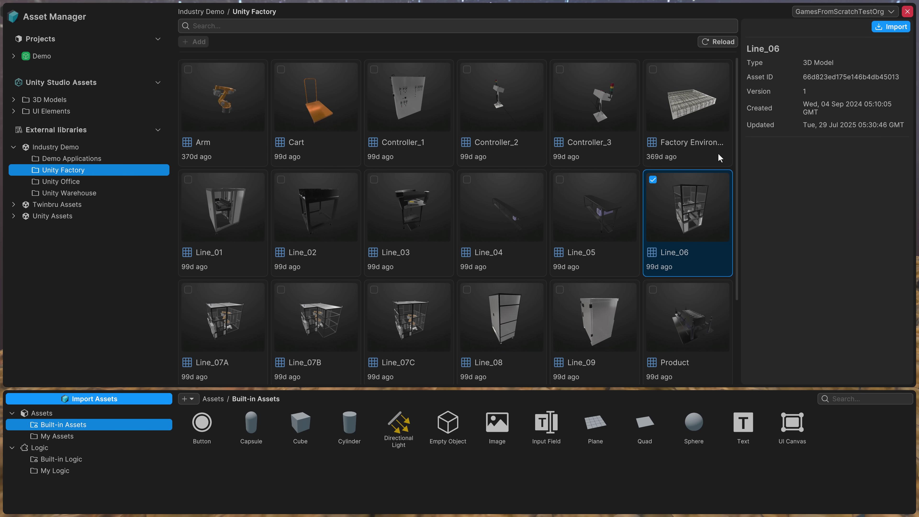
left_click(891, 26)
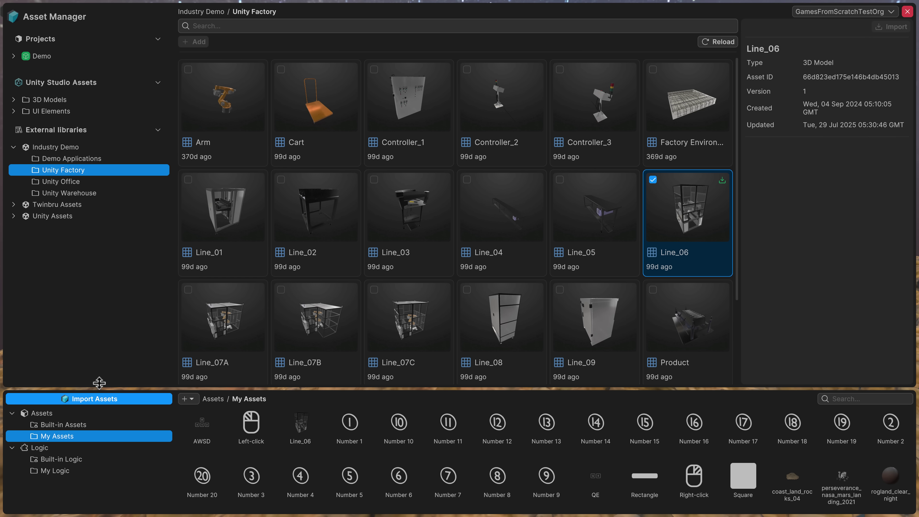
left_click(63, 429)
left_click(61, 436)
Place Line_06 in the scene on the rover's back at X -13, Y 7.21, Z -4.67.
left_click(908, 13)
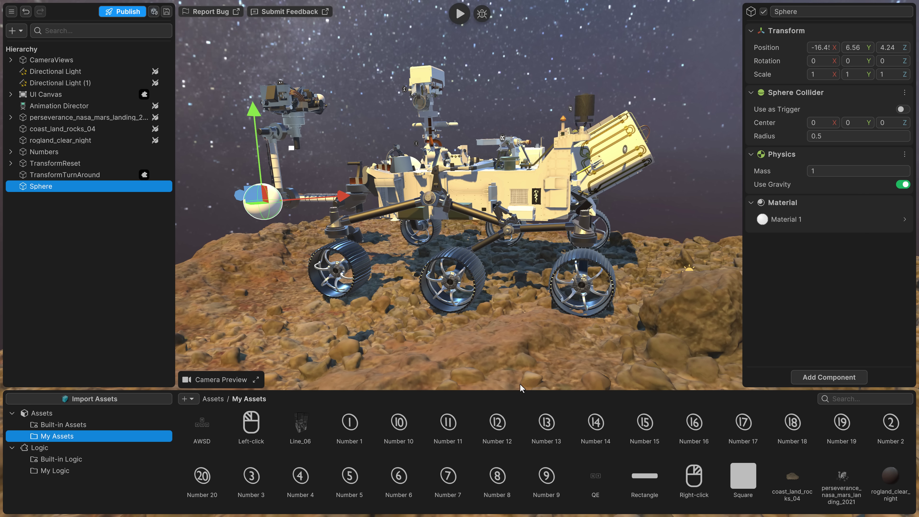
left_click_drag(300, 428, 255, 270)
left_click_drag(252, 204, 550, 166)
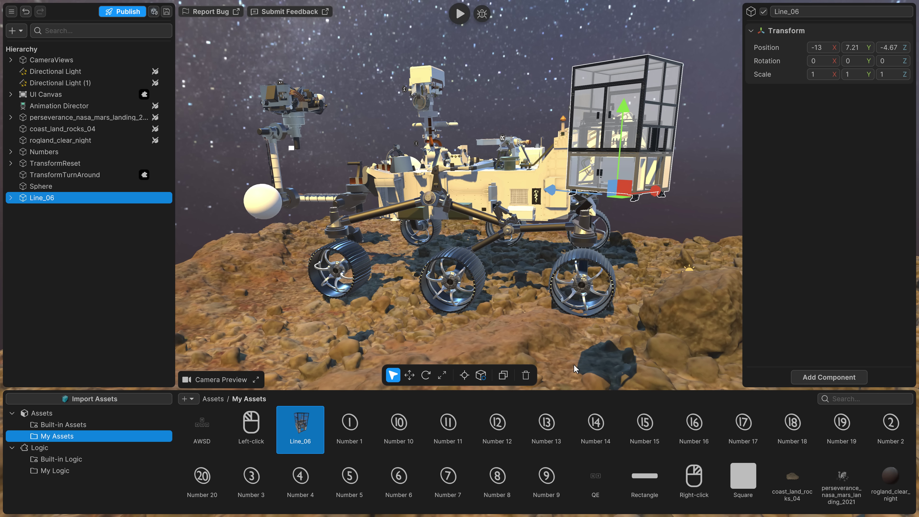
left_click(851, 377)
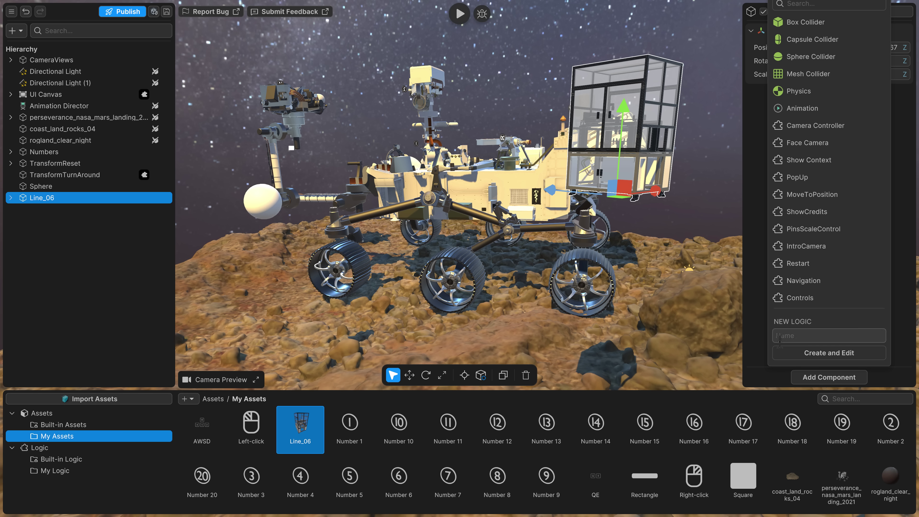
left_click(755, 362)
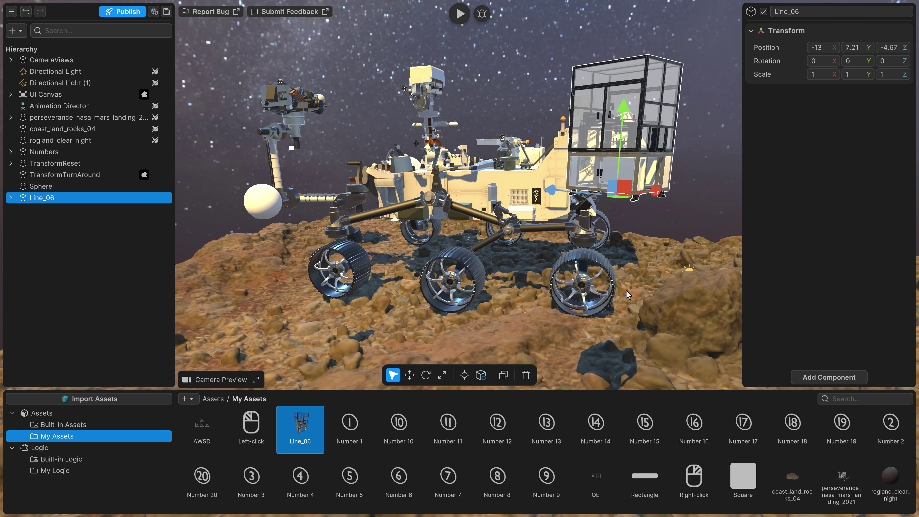
Inspect the Animation Director timeline and the UI Canvas, browsing its Add Component list without adding anything.
left_click(59, 106)
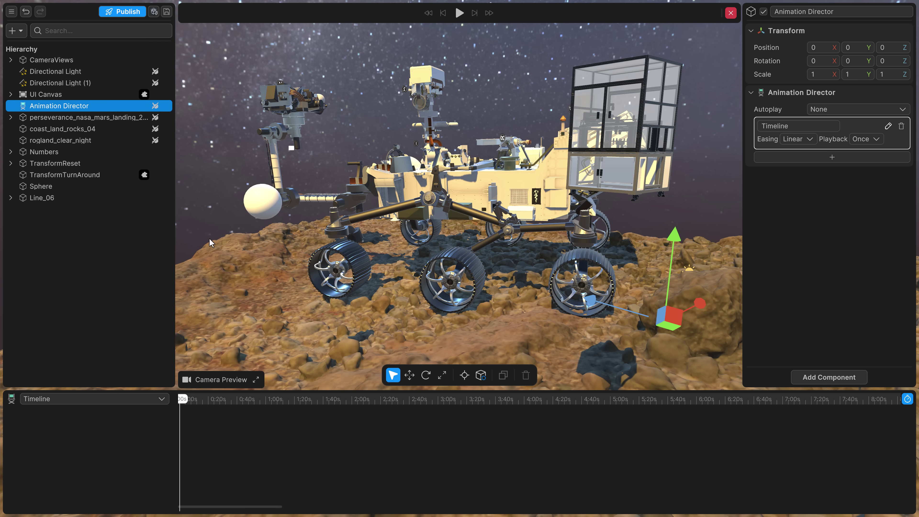
left_click(45, 94)
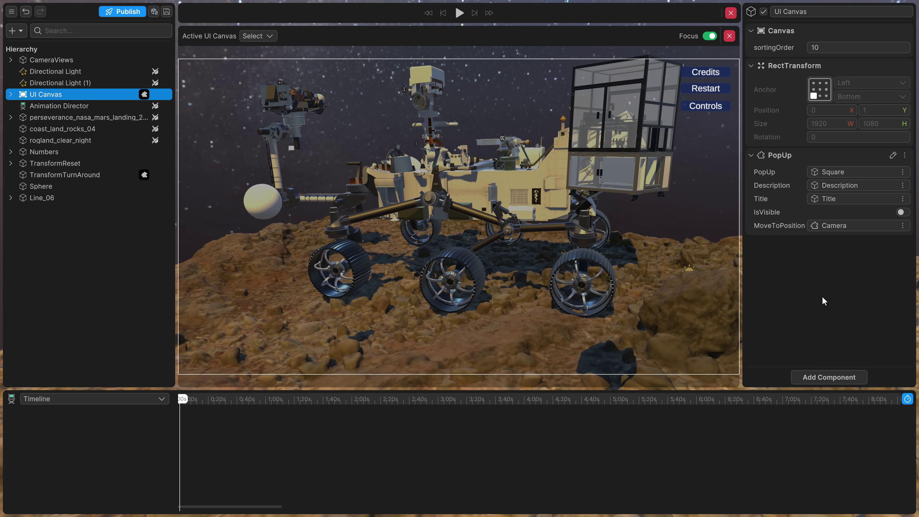
left_click(832, 377)
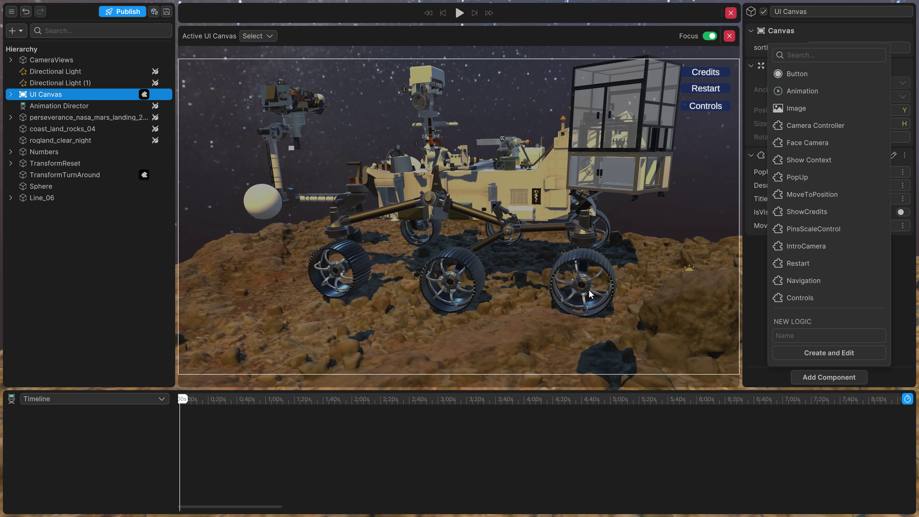
left_click(579, 295)
left_click(847, 376)
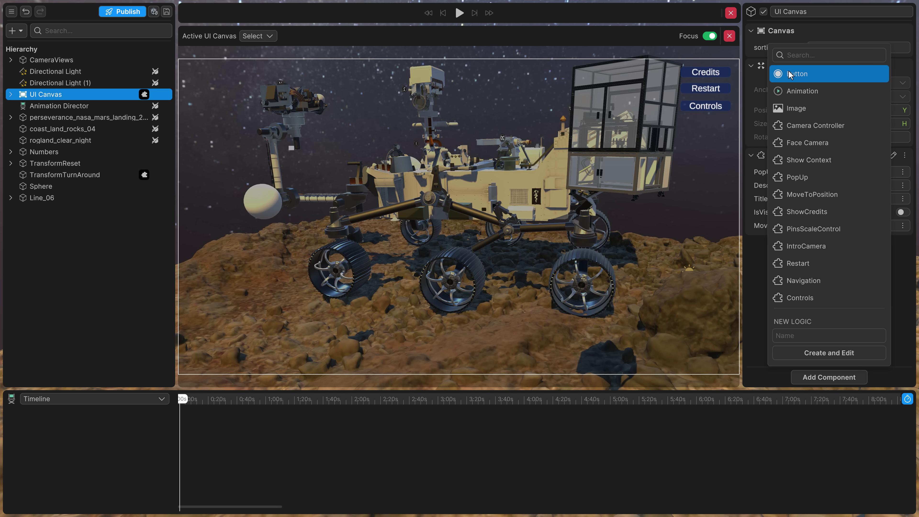
left_click(753, 306)
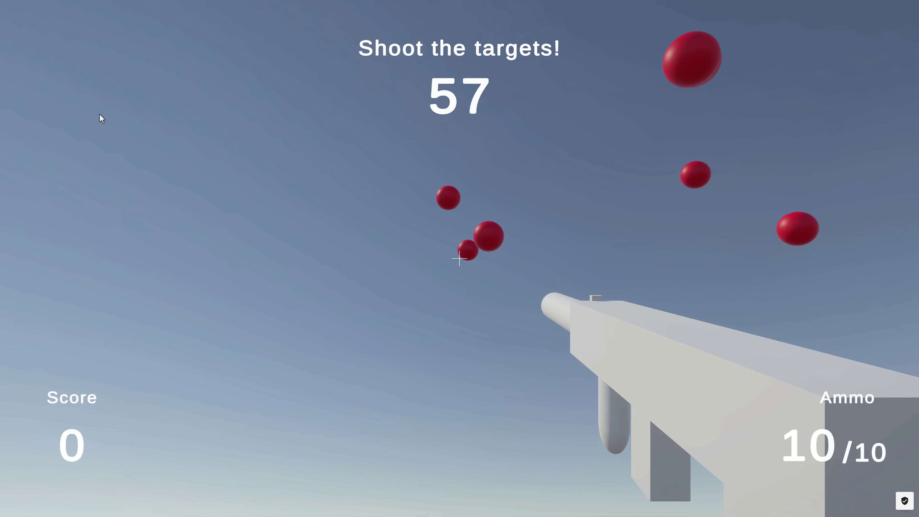
Fire at the red targets in the preview until the first round of ammo runs out.
left_click(101, 120)
left_click(105, 131)
left_click(110, 143)
left_click(110, 152)
left_click(110, 163)
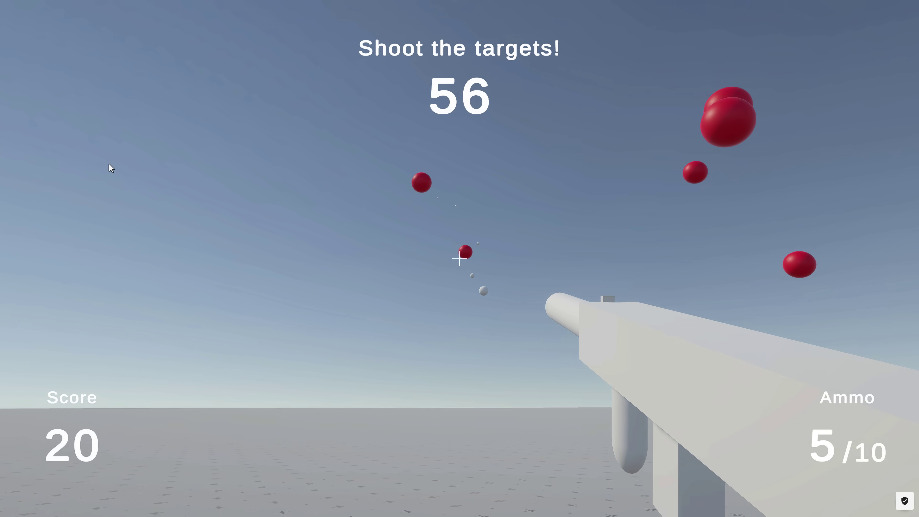
left_click(192, 161)
left_click(197, 159)
left_click(197, 157)
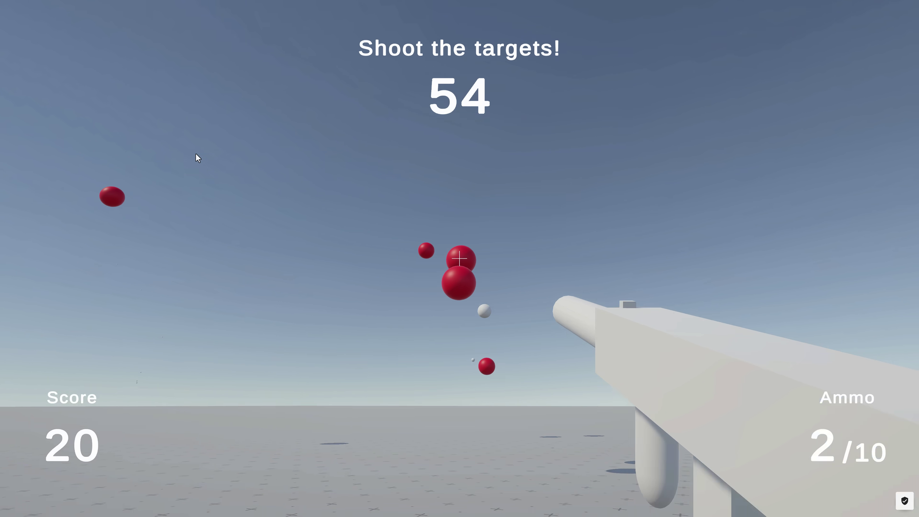
left_click(196, 156)
left_click(196, 143)
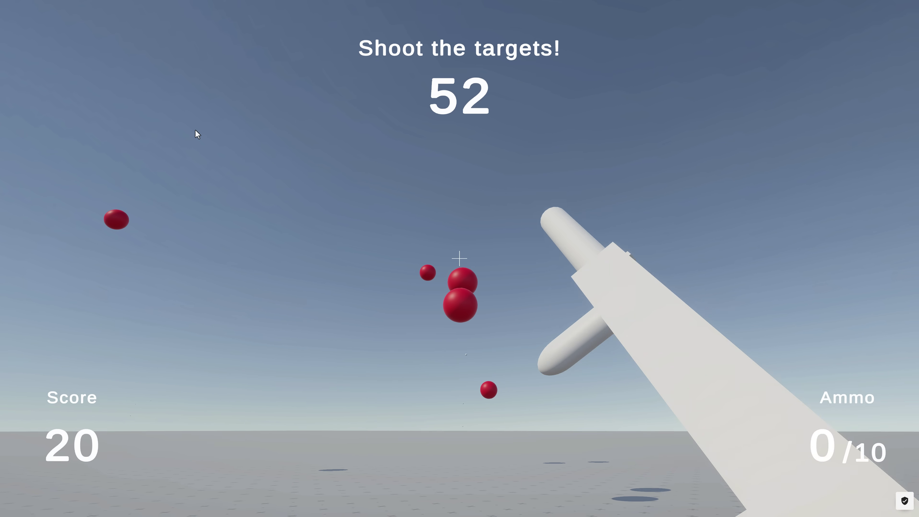
After reloading, keep hitting targets to reach a score of 50, then stop play mode.
left_click(196, 133)
left_click(198, 139)
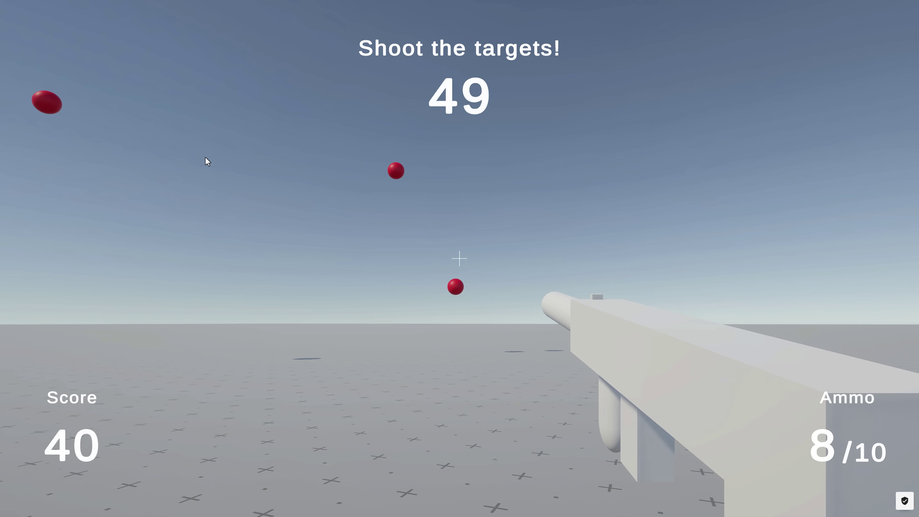
left_click(205, 157)
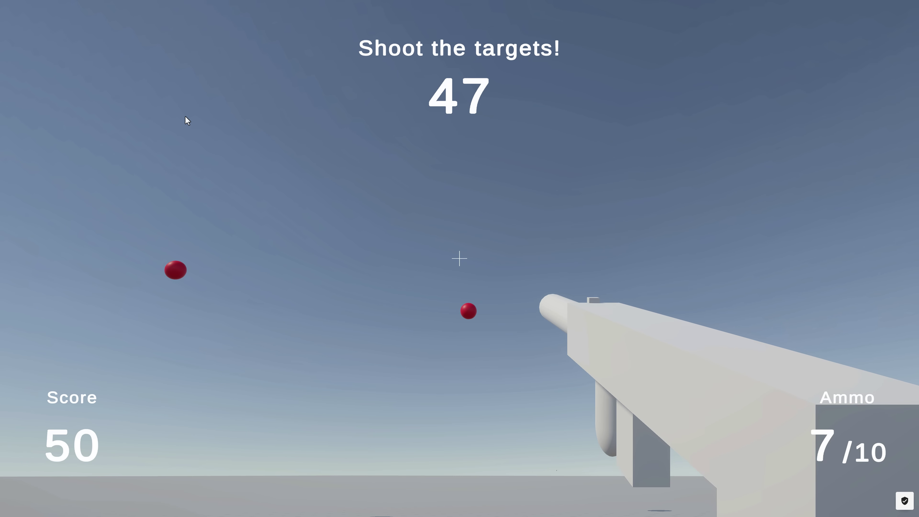
left_click(185, 116)
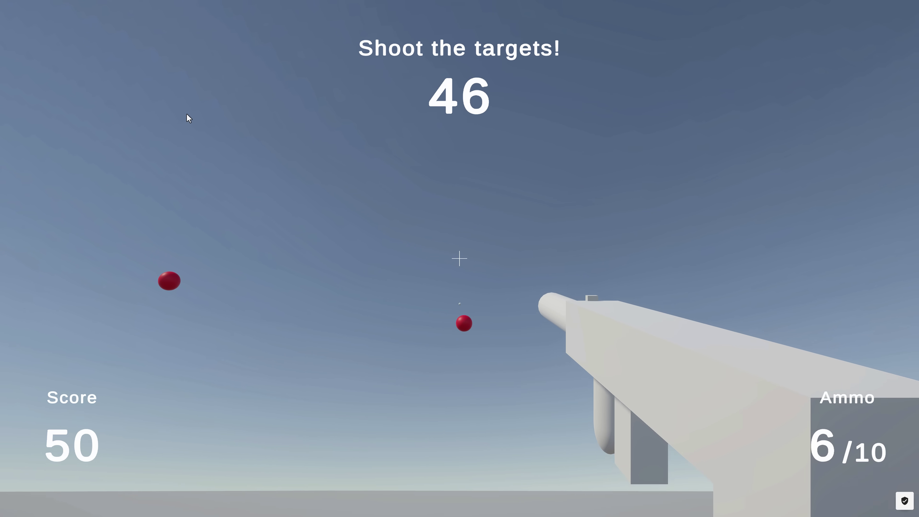
left_click(187, 115)
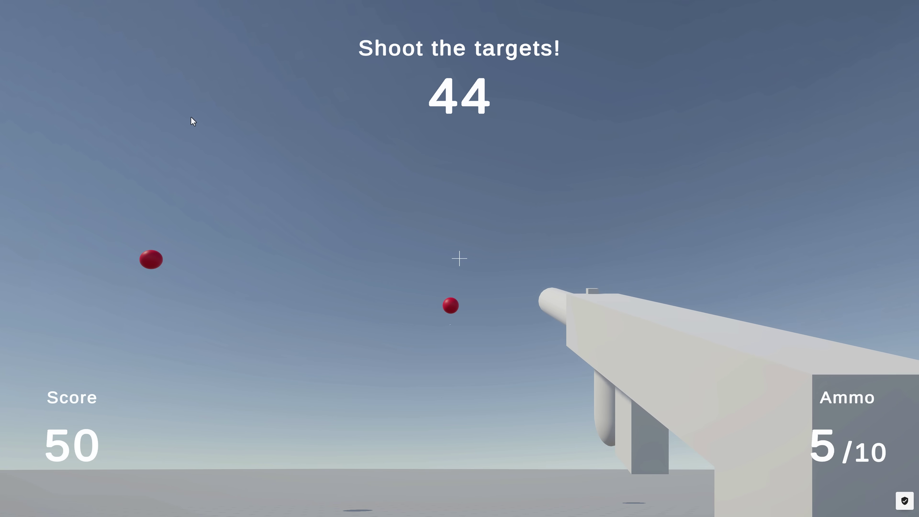
left_click(190, 117)
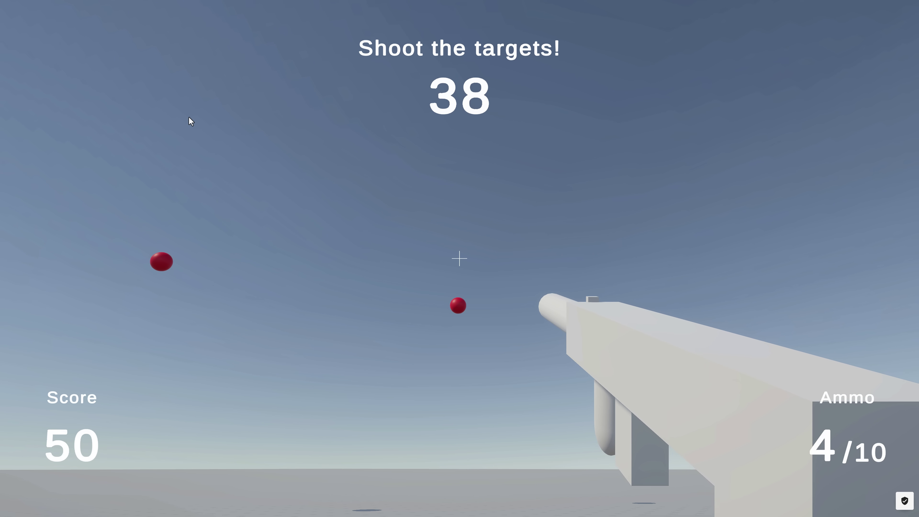
left_click(188, 117)
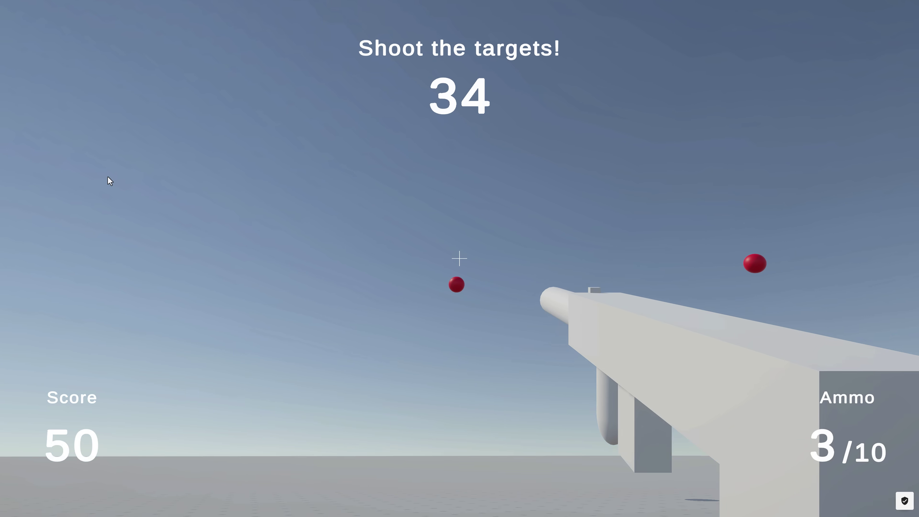
left_click(108, 177)
left_click(108, 176)
left_click(107, 168)
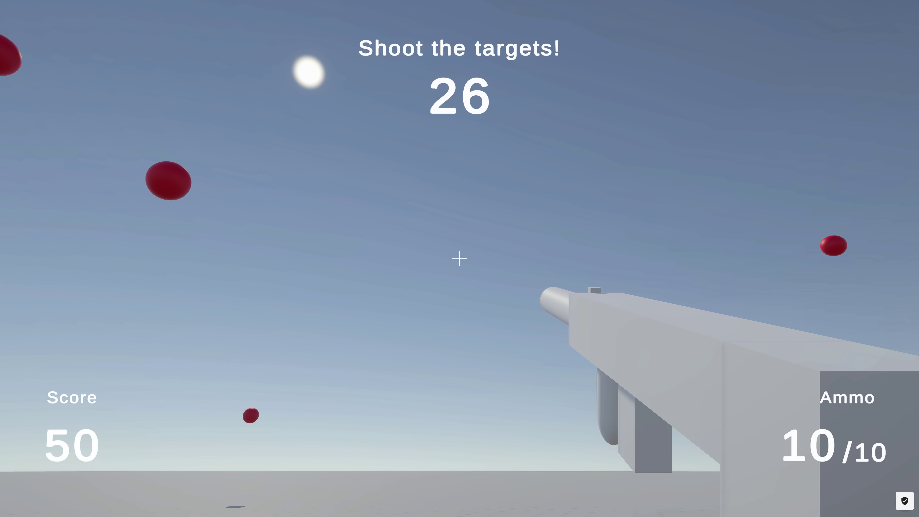
key("Escape")
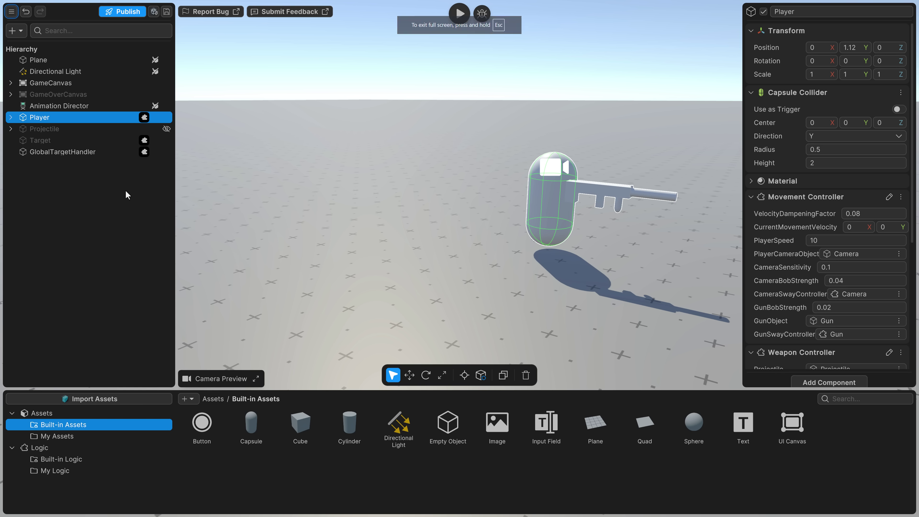
Keep the name Player and expand Player, Camera and Gun, selecting each to inspect it.
double_click(39, 121)
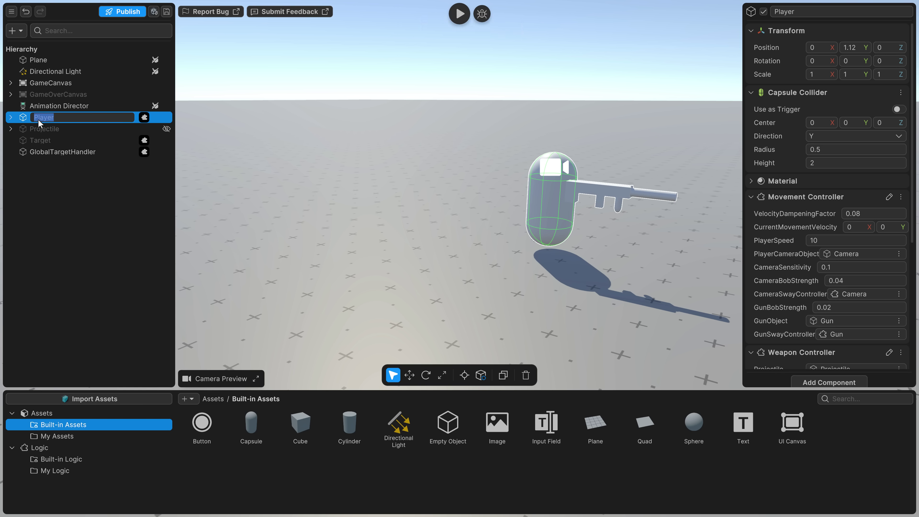
key("Return")
left_click(10, 118)
left_click(41, 128)
left_click(21, 128)
left_click(39, 141)
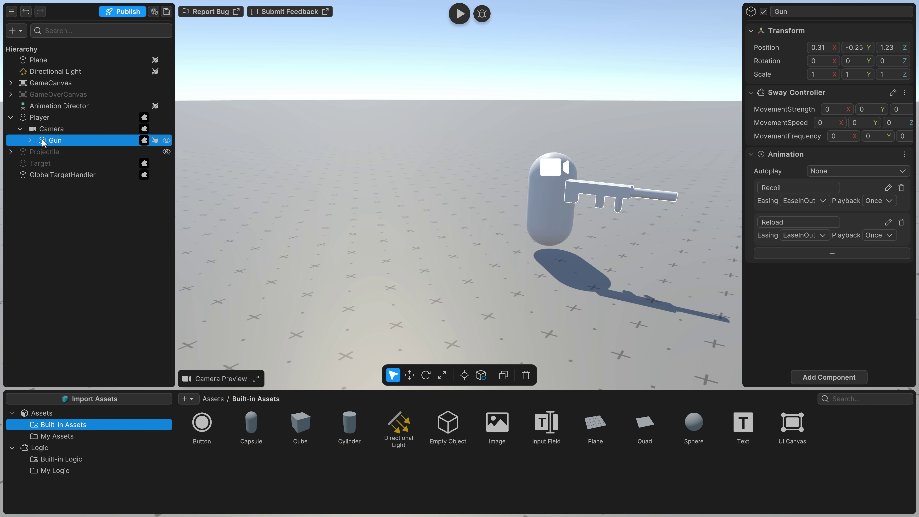
left_click(30, 141)
Inspect GunReceiver and its GunBarrel, GunGrip, GunStock and GunSight parts, then reselect Player.
left_click(50, 152)
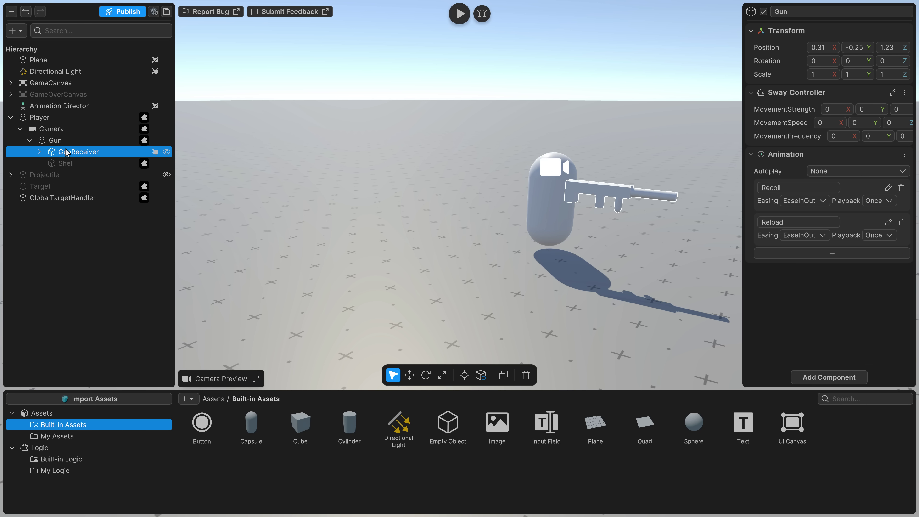
left_click(39, 151)
left_click(78, 164)
left_click(79, 175)
left_click(80, 186)
left_click(78, 198)
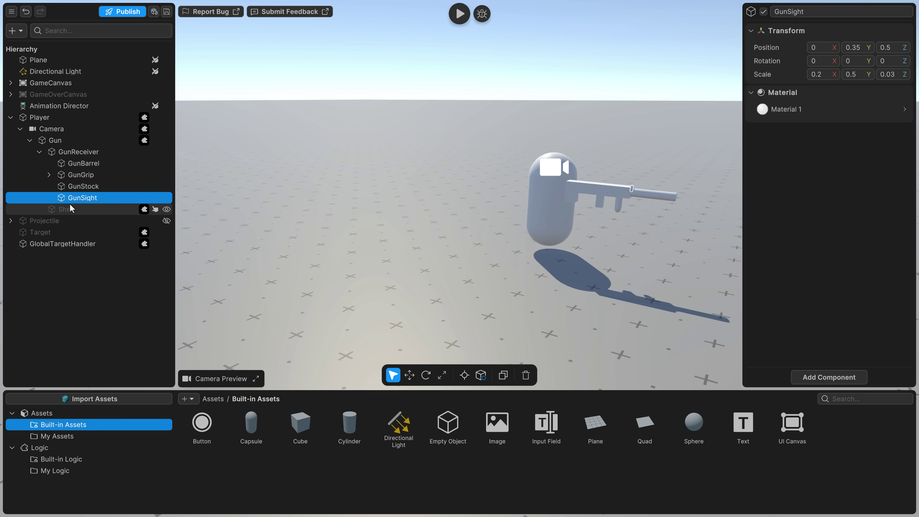
left_click(145, 144)
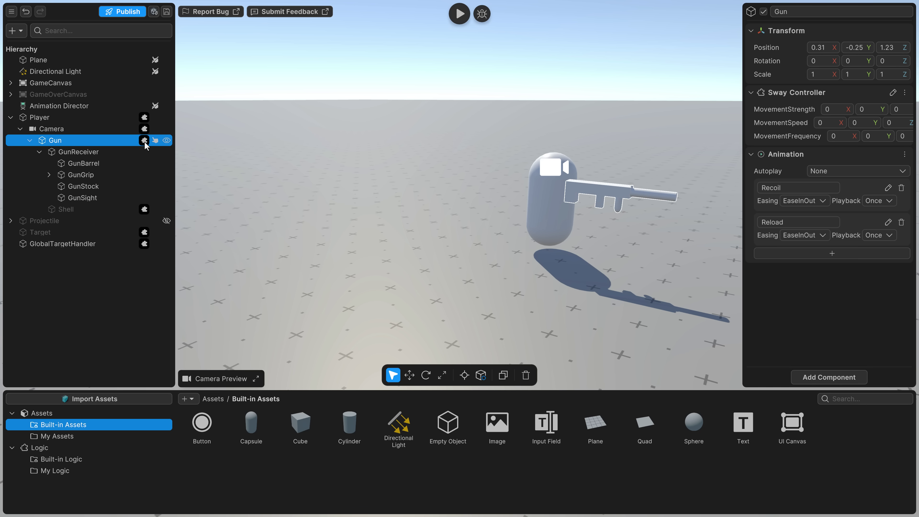
left_click(145, 128)
left_click(145, 117)
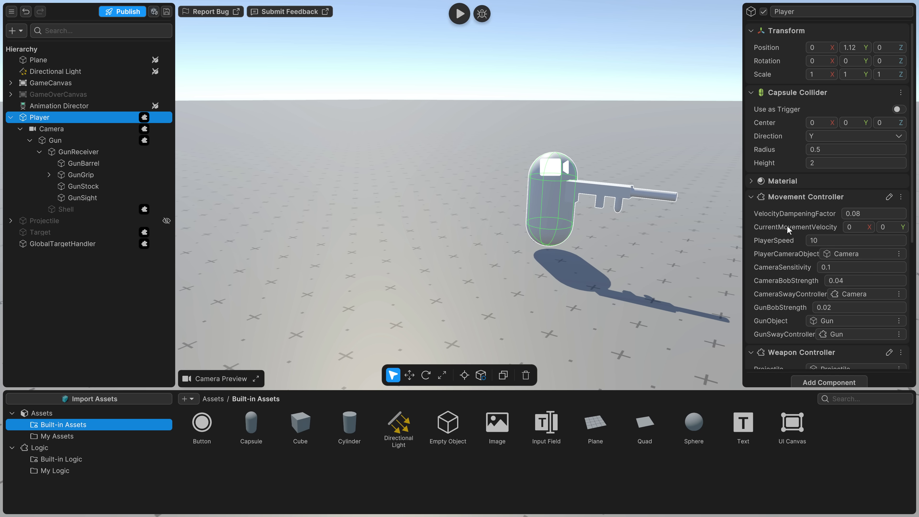
Scroll the Inspector to Weapon Controller and show the Logic > My Logic assets folder.
scroll(797, 278, "down", 5)
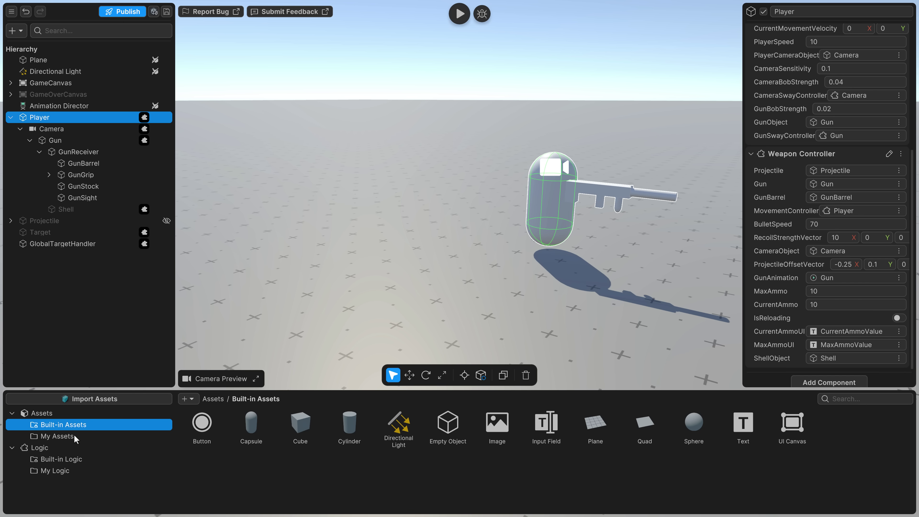
left_click(60, 460)
left_click(61, 471)
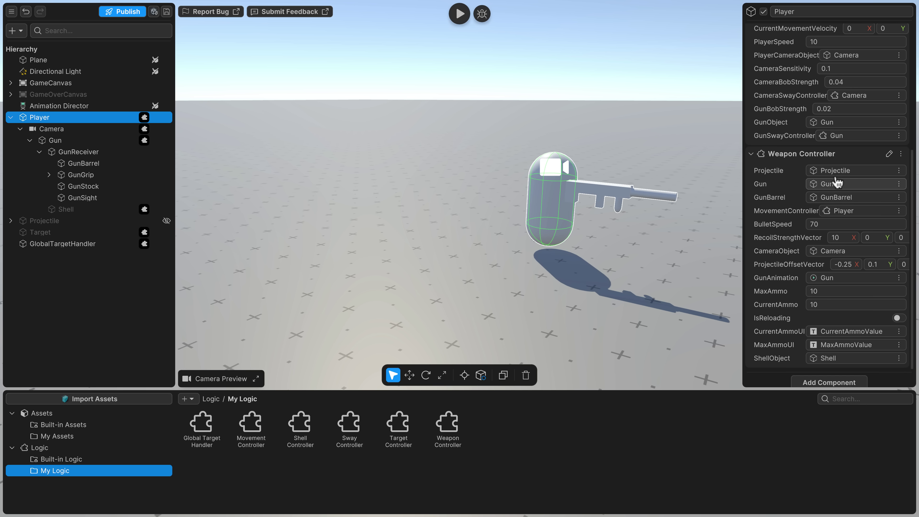
Open the Movement Controller logic and view its Play starts and bob blocks.
double_click(255, 429)
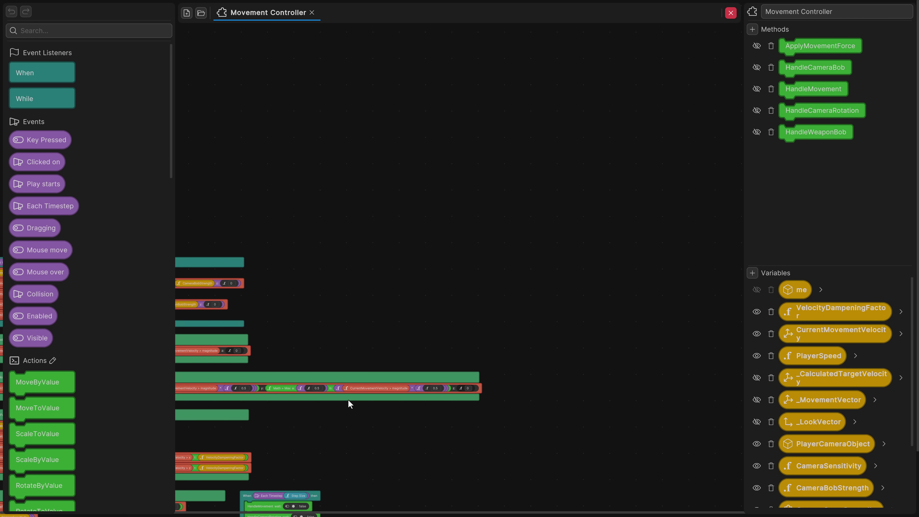
scroll(524, 270, "up", 6)
left_click_drag(548, 301, 448, 313)
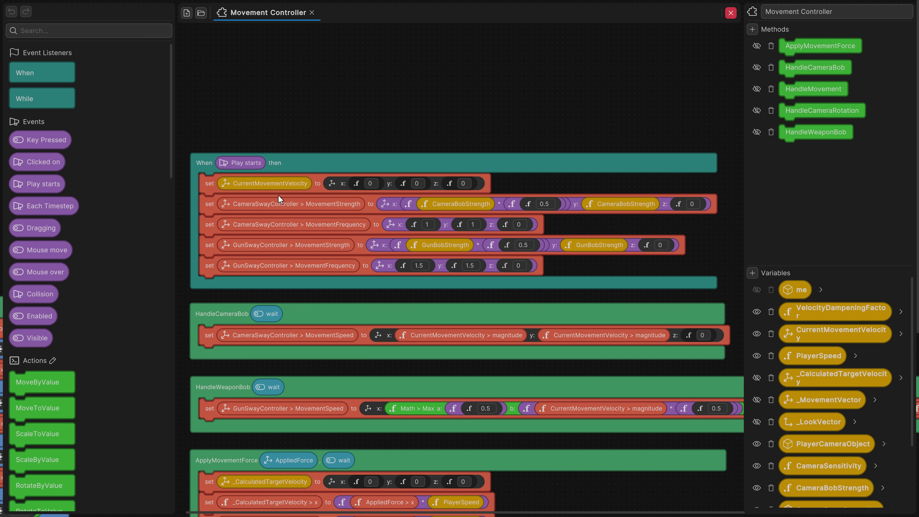
scroll(818, 355, "down", 3)
scroll(821, 300, "up", 3)
scroll(858, 377, "down", 3)
scroll(857, 388, "up", 3)
scroll(811, 359, "down", 3)
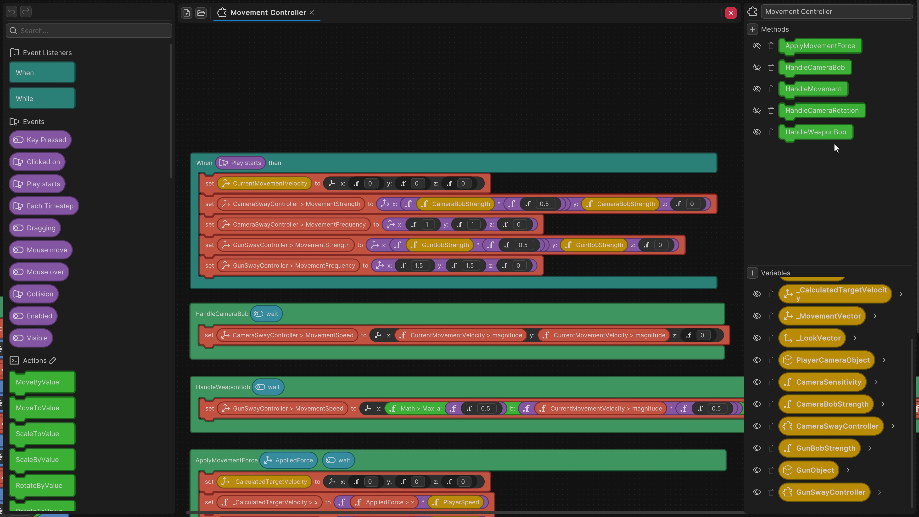
scroll(95, 220, "down", 10)
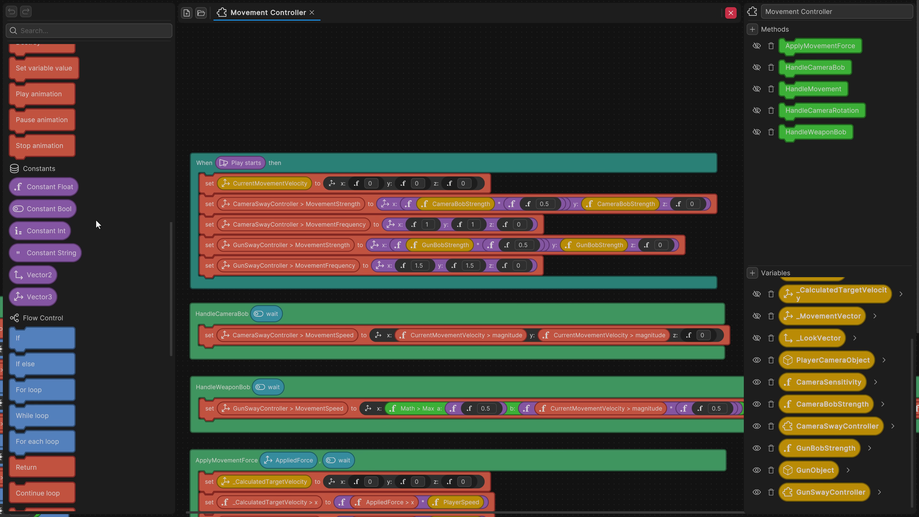
scroll(96, 221, "down", 10)
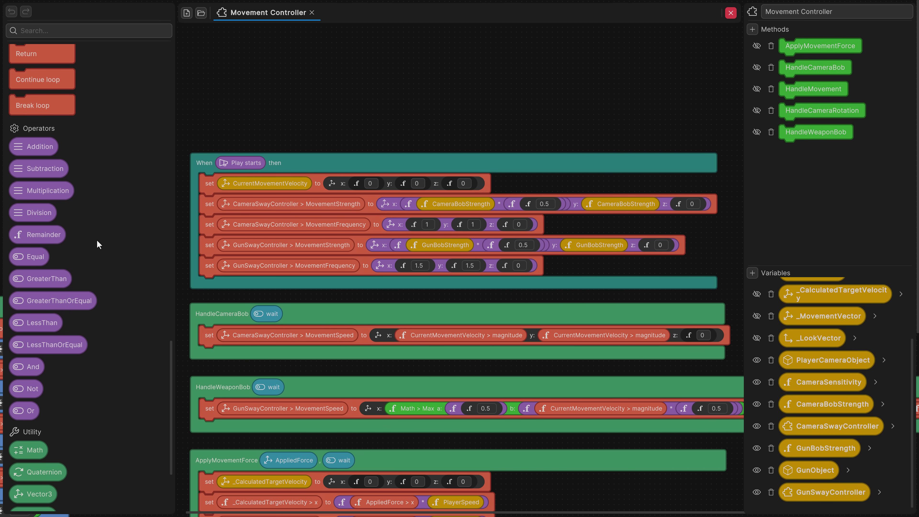
scroll(98, 245, "down", 5)
scroll(98, 245, "up", 20)
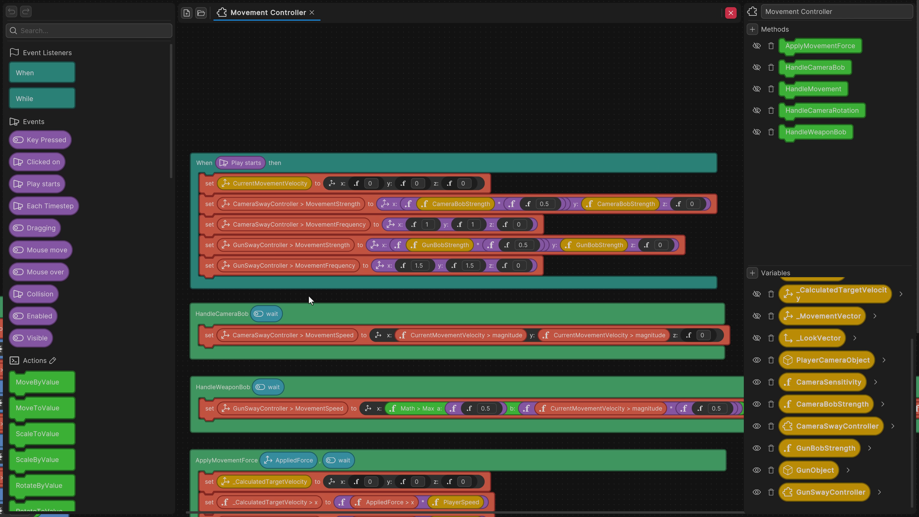
Pan the canvas through the ApplyMovementForce and camera rotation blocks.
left_click_drag(308, 297, 312, 213)
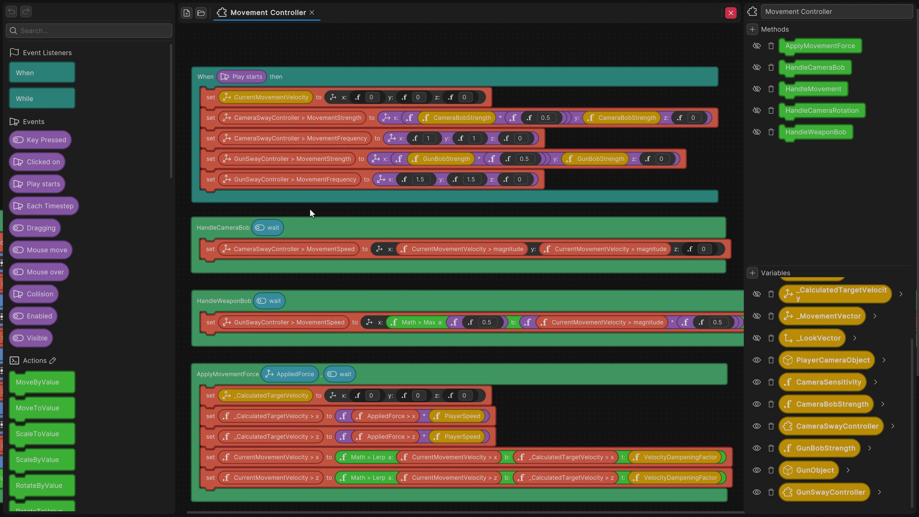
left_click_drag(310, 209, 310, 162)
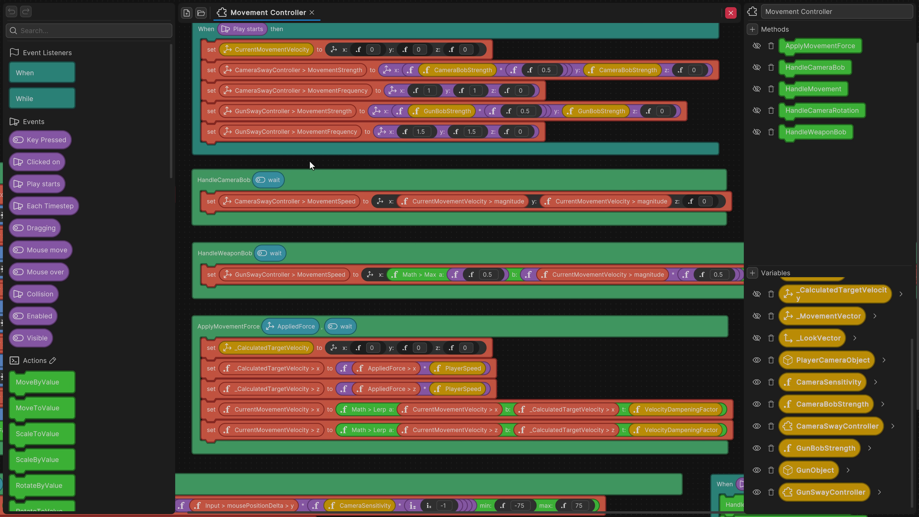
left_click_drag(389, 163, 389, 143)
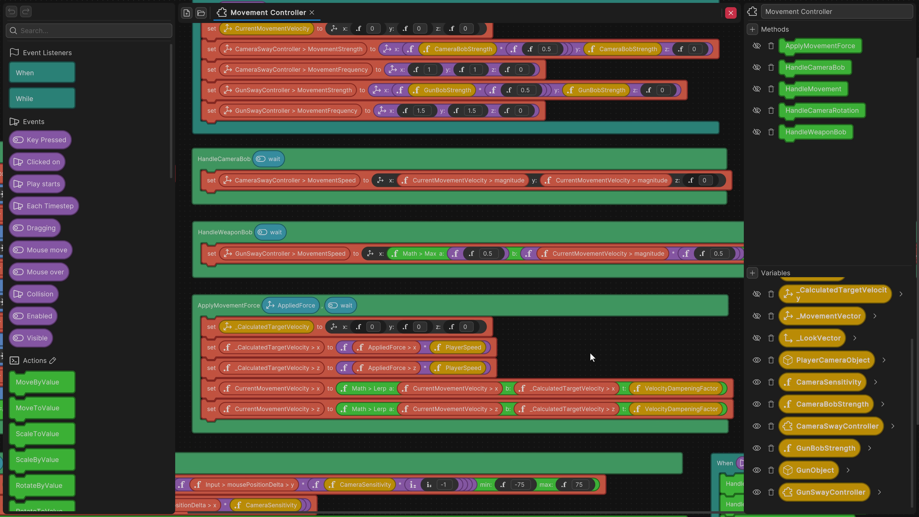
left_click_drag(592, 357, 593, 261)
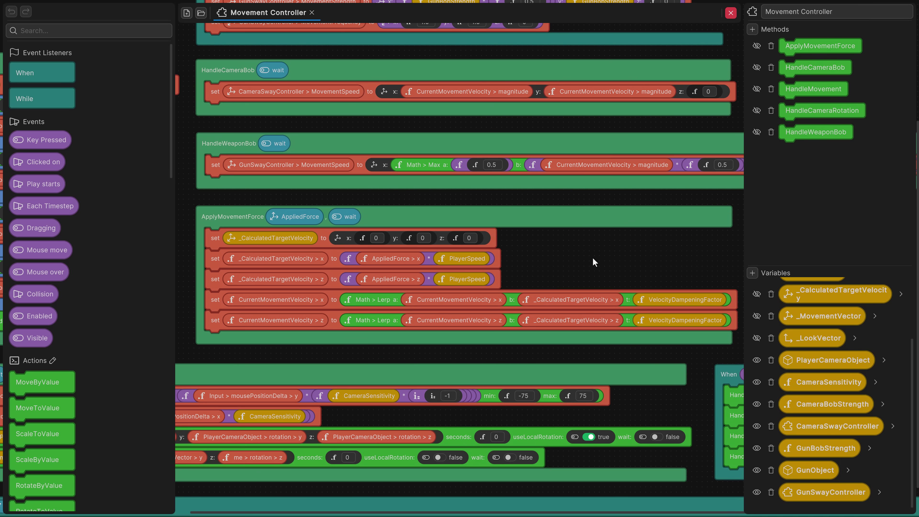
left_click_drag(592, 257, 615, 246)
left_click_drag(238, 209, 396, 243)
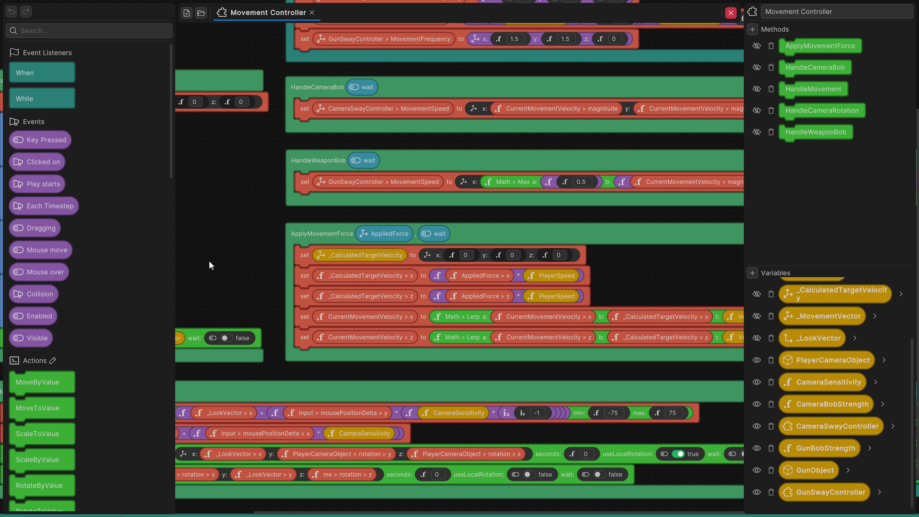
scroll(94, 289, "down", 15)
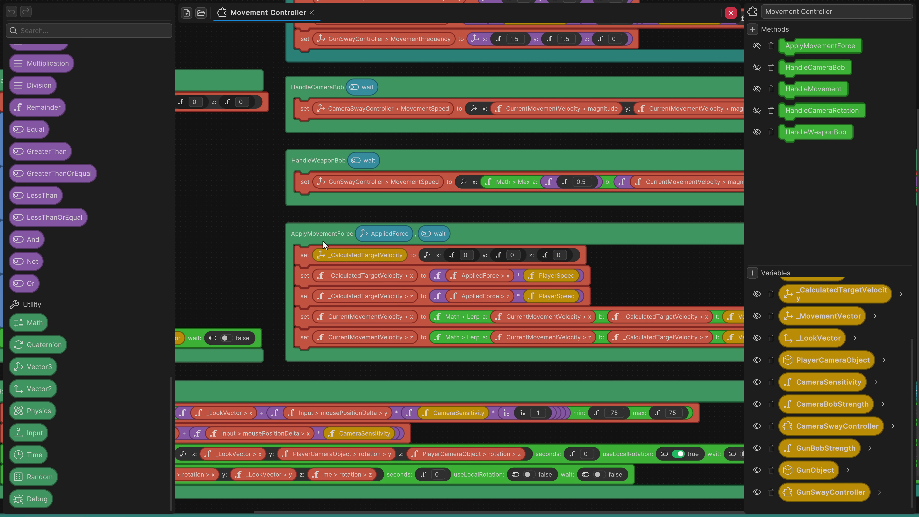
scroll(302, 342, "down", 5)
Pan the block canvas to the HandleCameraRotation and HandleMovement blocks.
scroll(422, 86, "left", 5)
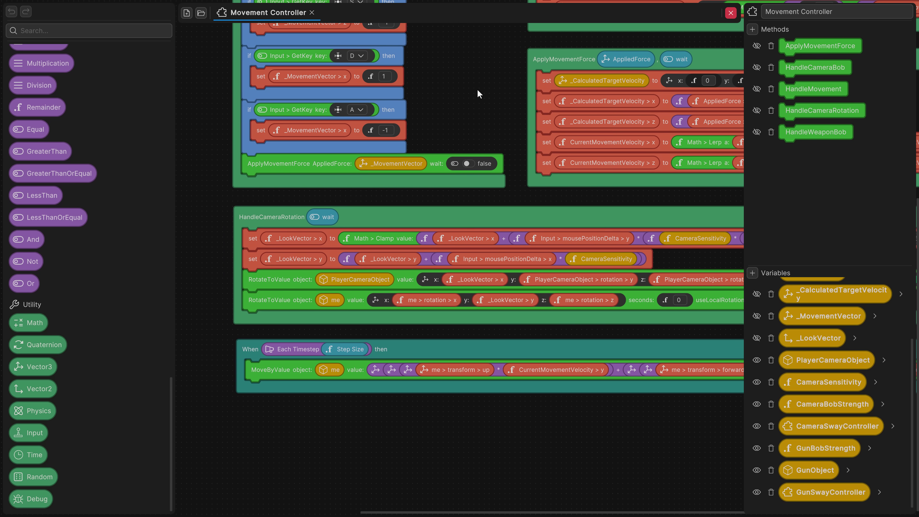
scroll(308, 222, "down", 3)
scroll(309, 221, "right", 1)
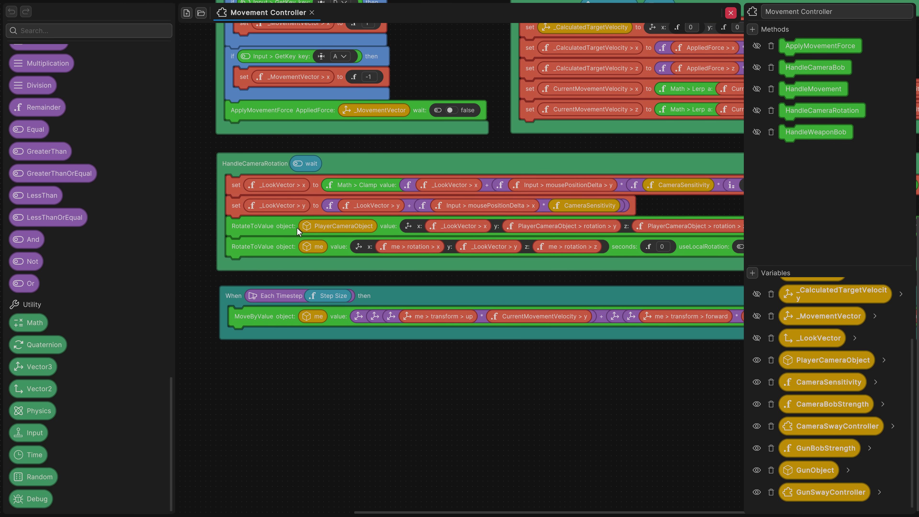
scroll(254, 200, "right", 5)
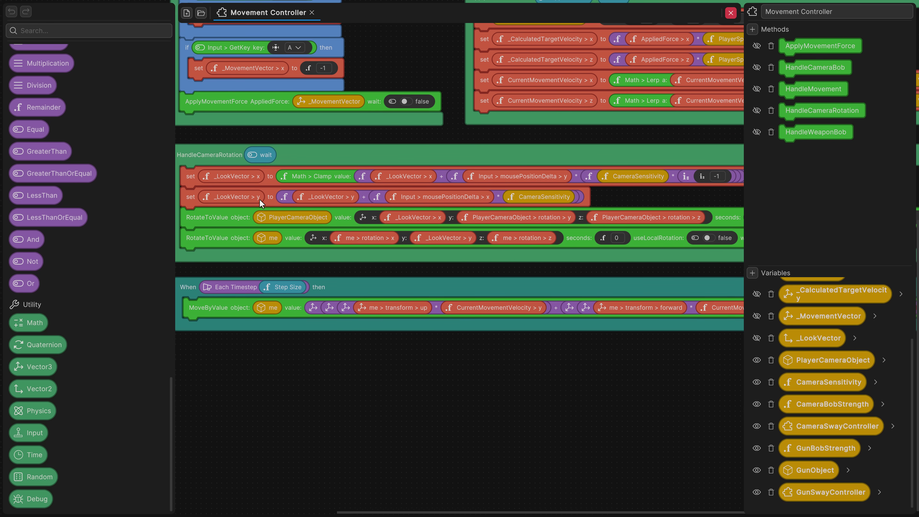
left_click_drag(564, 195, 638, 168)
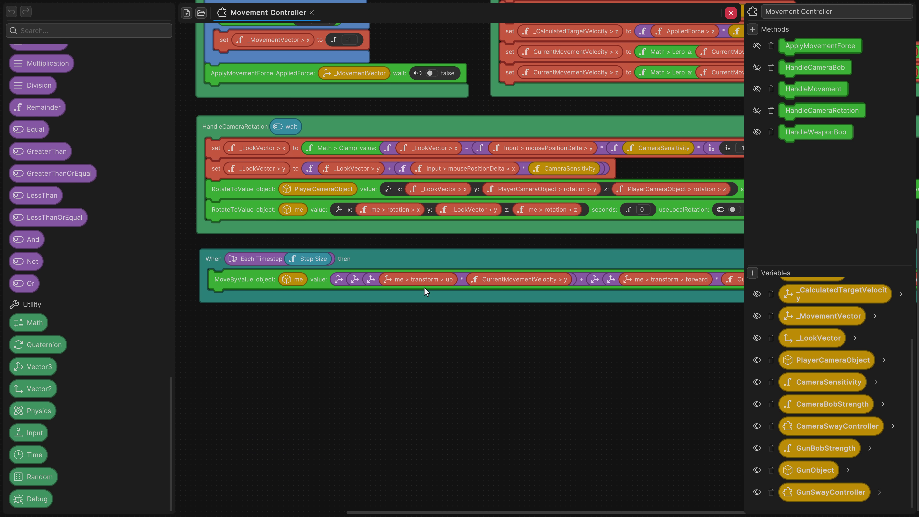
scroll(417, 312, "up", 15)
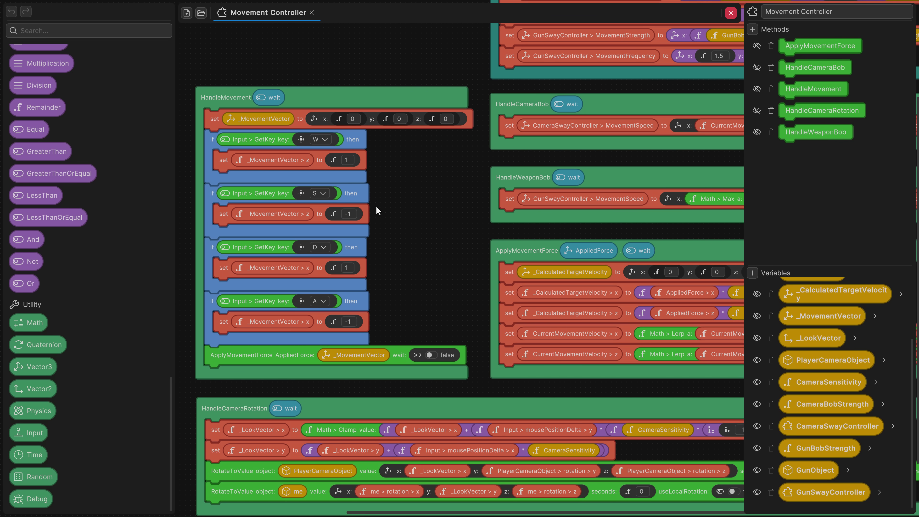
left_click_drag(377, 211, 408, 209)
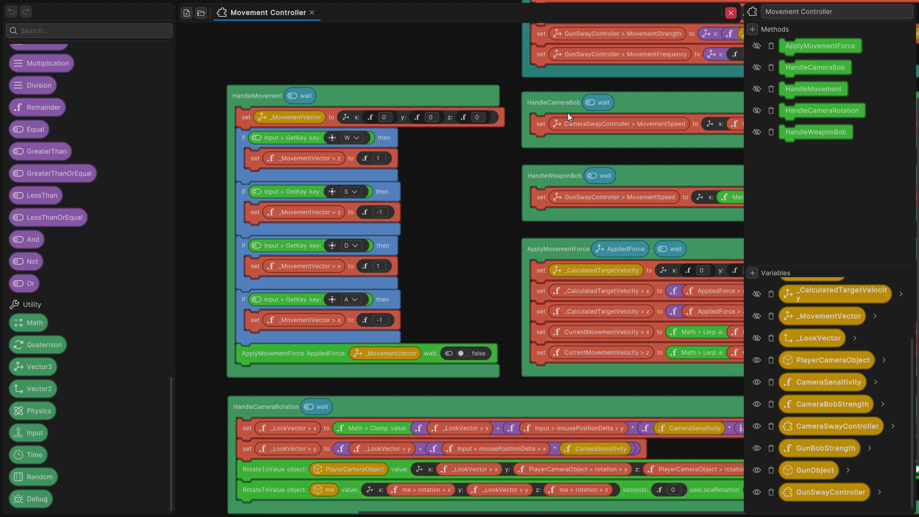
Close the logic editor and scroll the beta page to 'Bring 3D ideas to life, fast'.
left_click(731, 13)
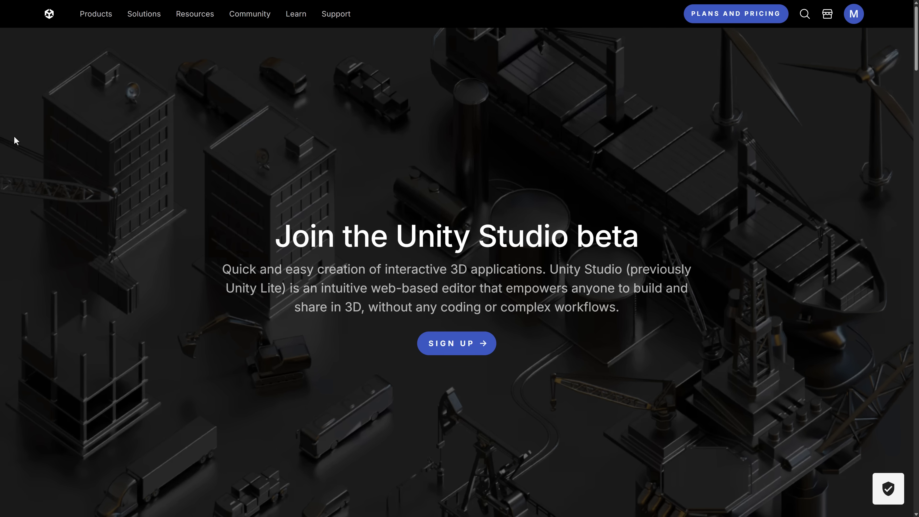
scroll(19, 136, "down", 1)
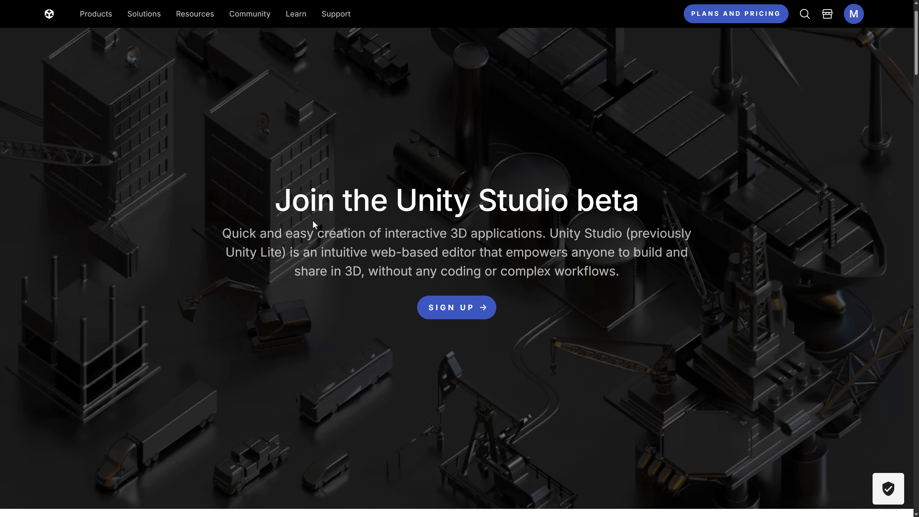
scroll(444, 224, "down", 2)
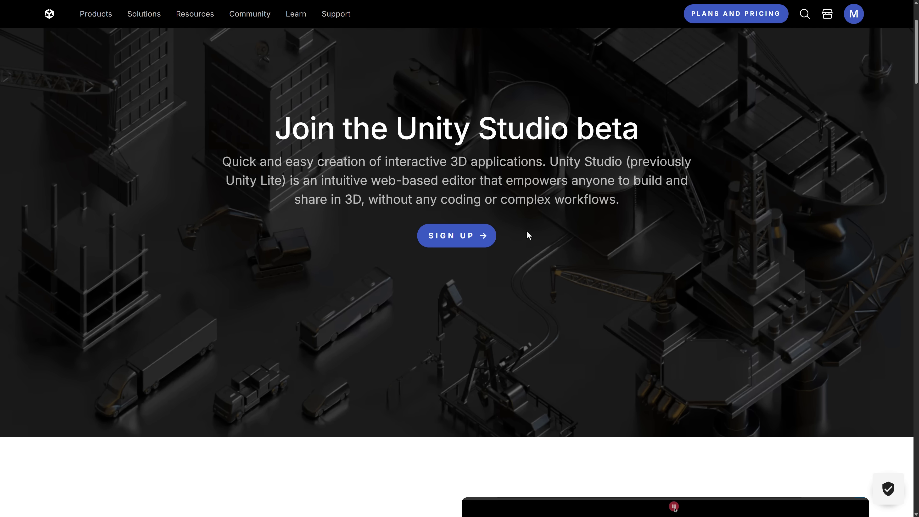
scroll(679, 266, "down", 5)
scroll(681, 257, "down", 5)
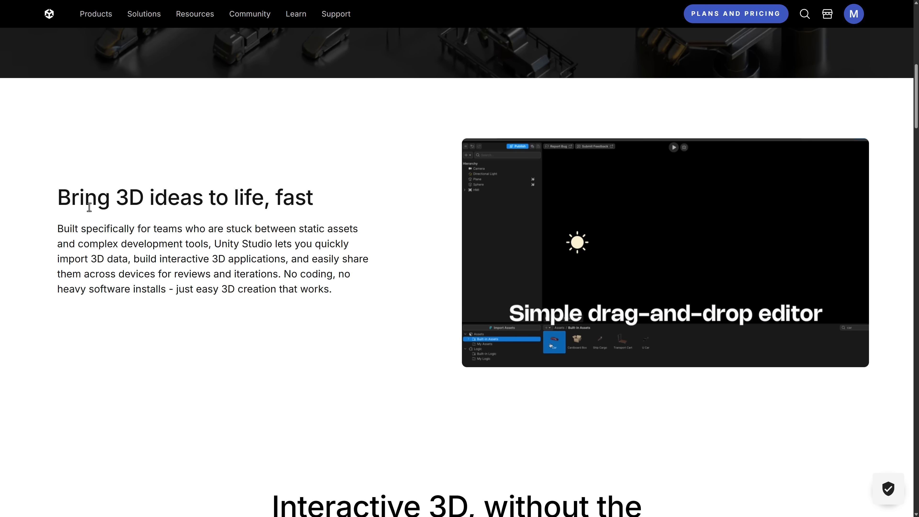
scroll(84, 205, "up", 2)
scroll(84, 207, "up", 8)
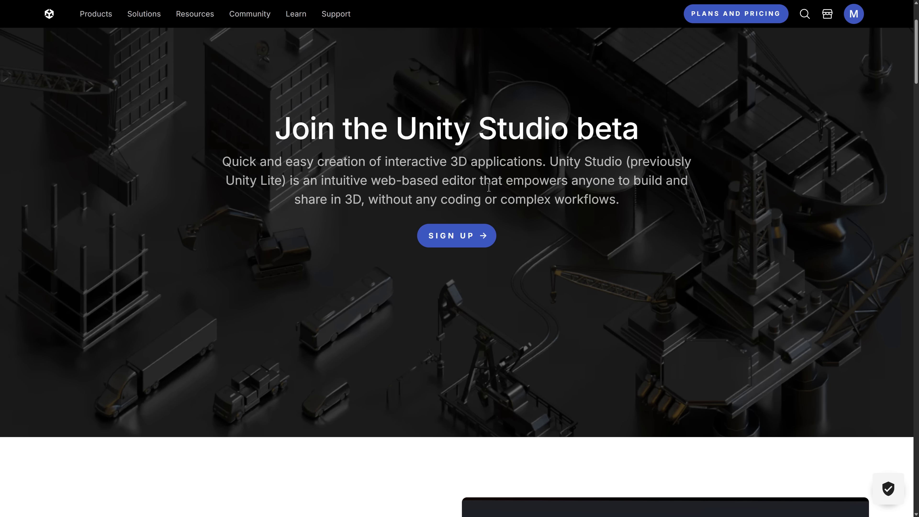
scroll(519, 204, "down", 2)
scroll(518, 204, "down", 5)
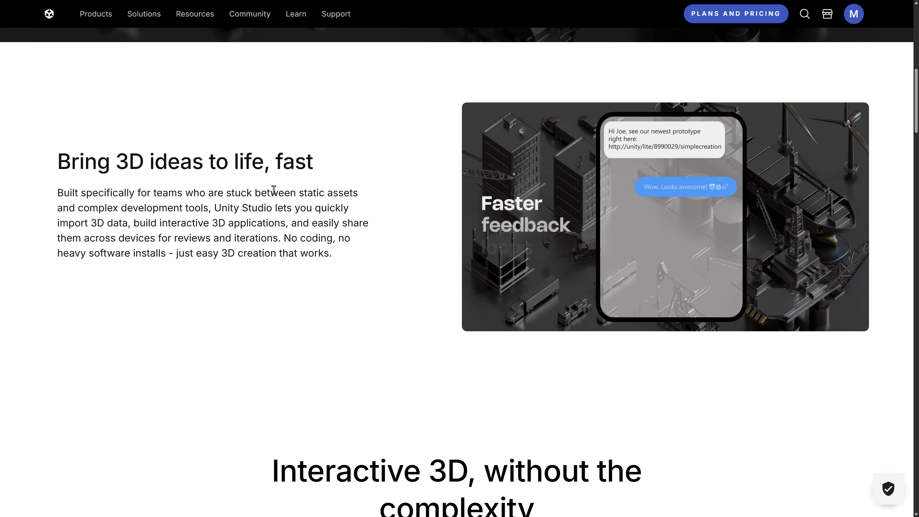
Advance the feature carousel to slide 05/05, Animate with ease, then scroll to Resources.
scroll(274, 190, "down", 6)
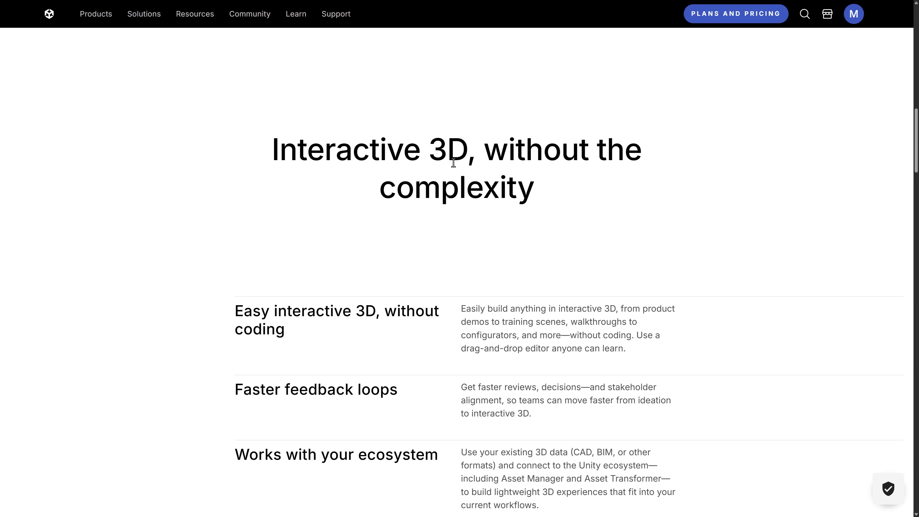
scroll(457, 195, "down", 5)
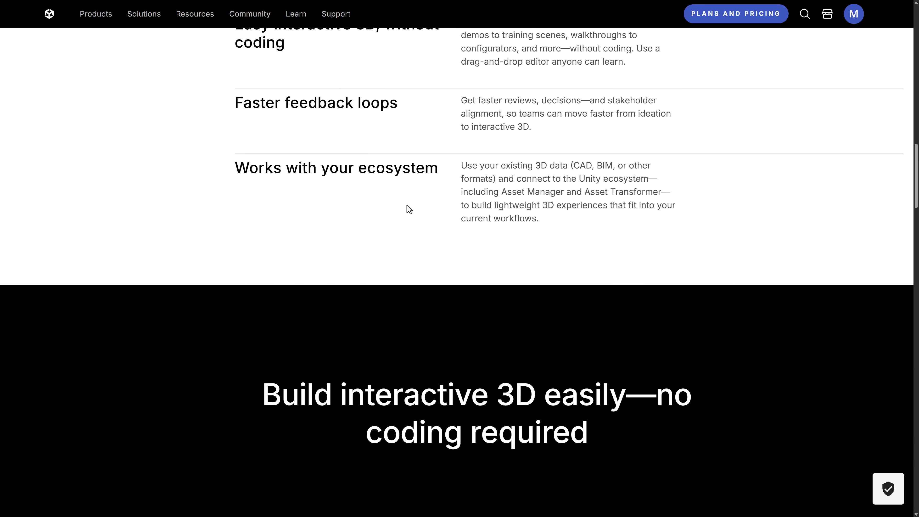
scroll(409, 209, "down", 7)
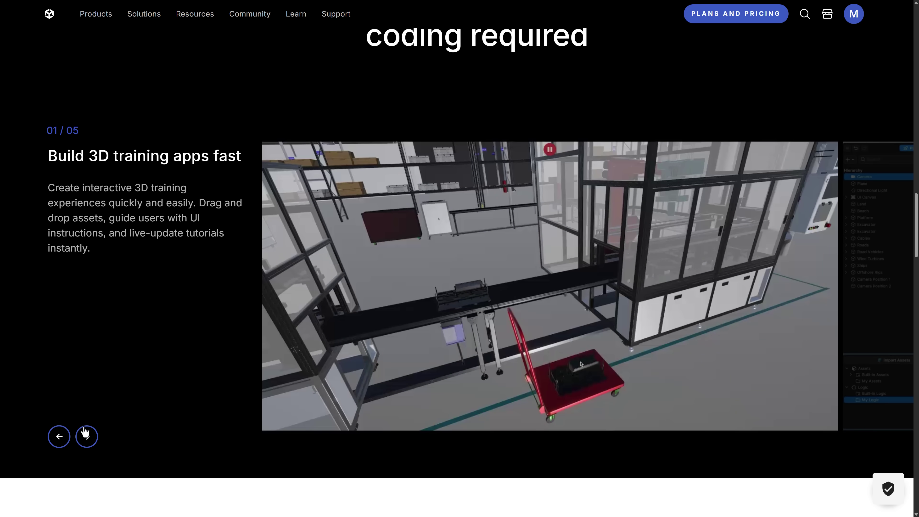
left_click(86, 436)
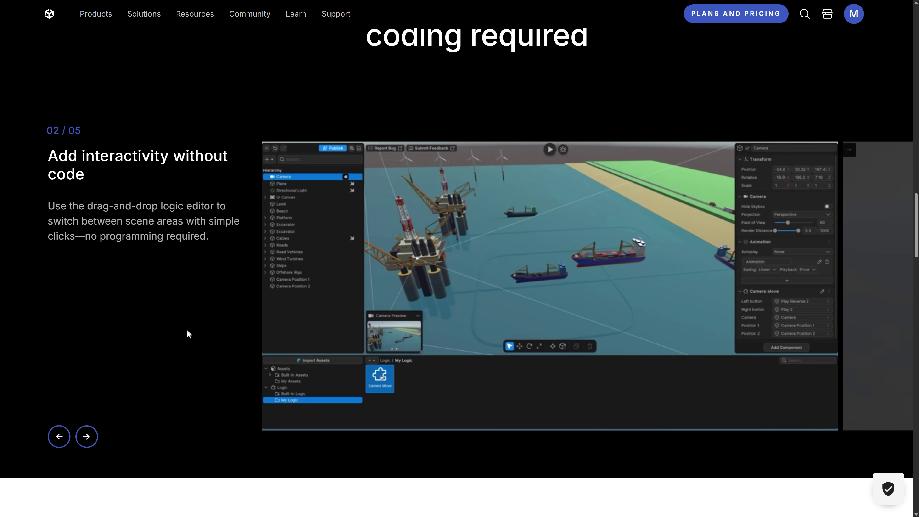
left_click(93, 436)
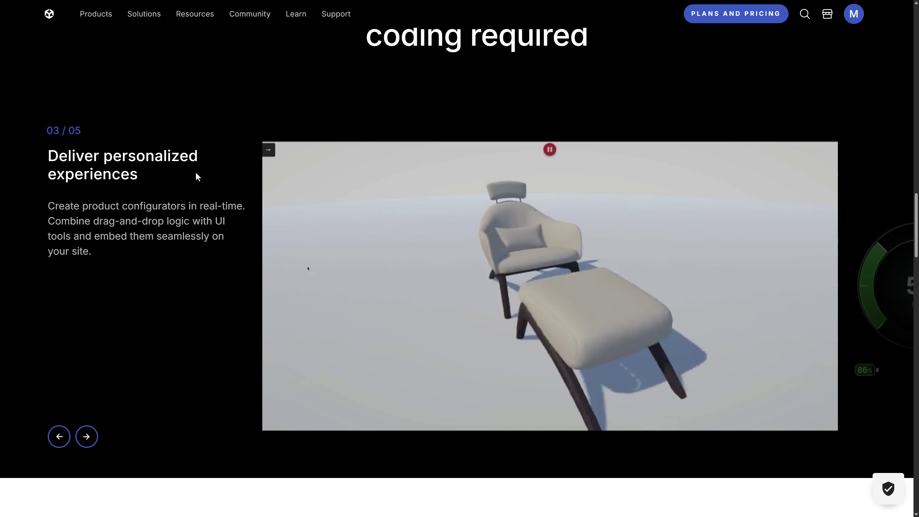
left_click(86, 437)
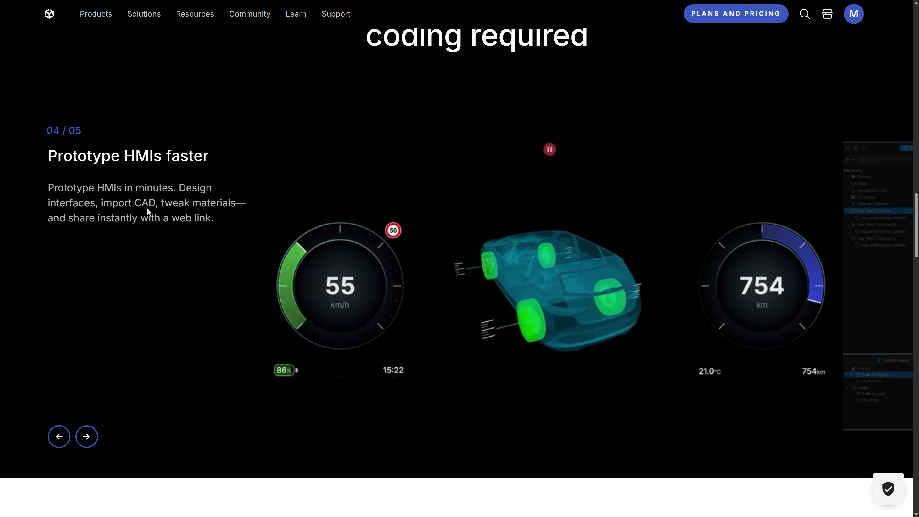
left_click(88, 437)
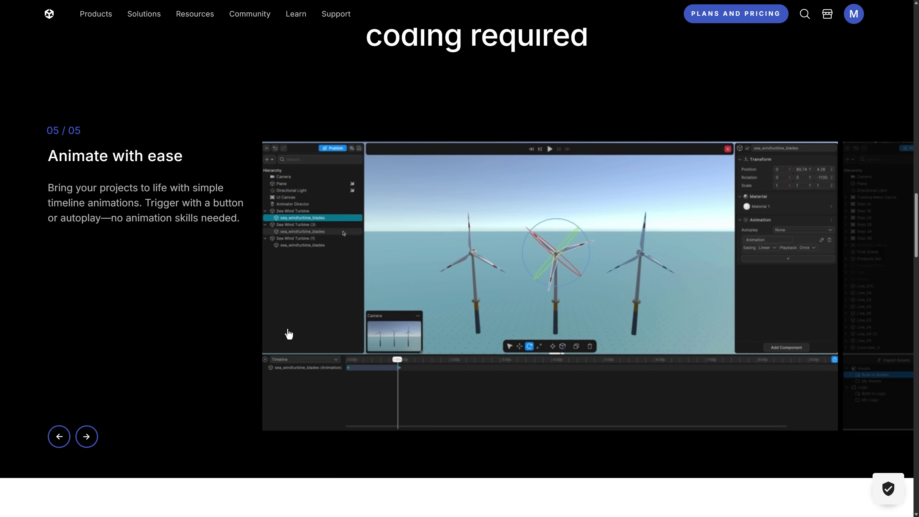
scroll(291, 333, "down", 10)
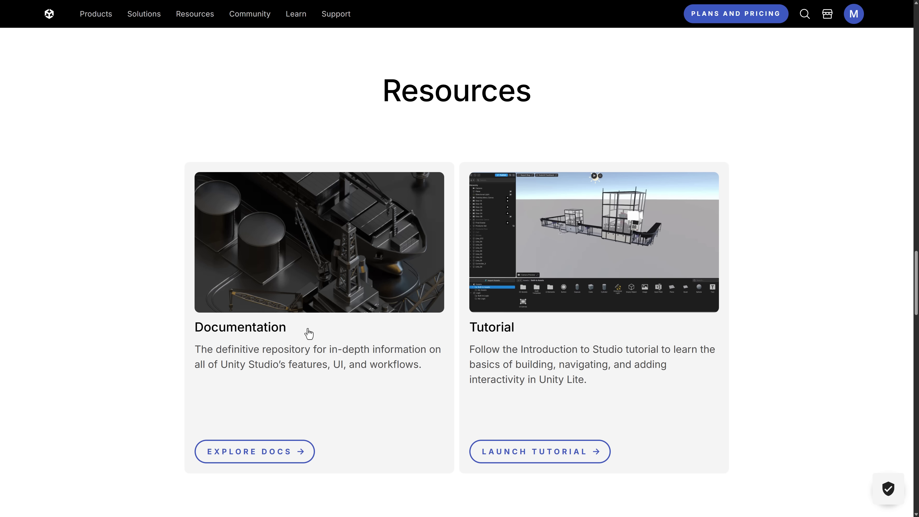
Expand the FAQ answers on what Unity Studio is, getting access, and its cost.
scroll(413, 344, "down", 5)
scroll(415, 340, "down", 5)
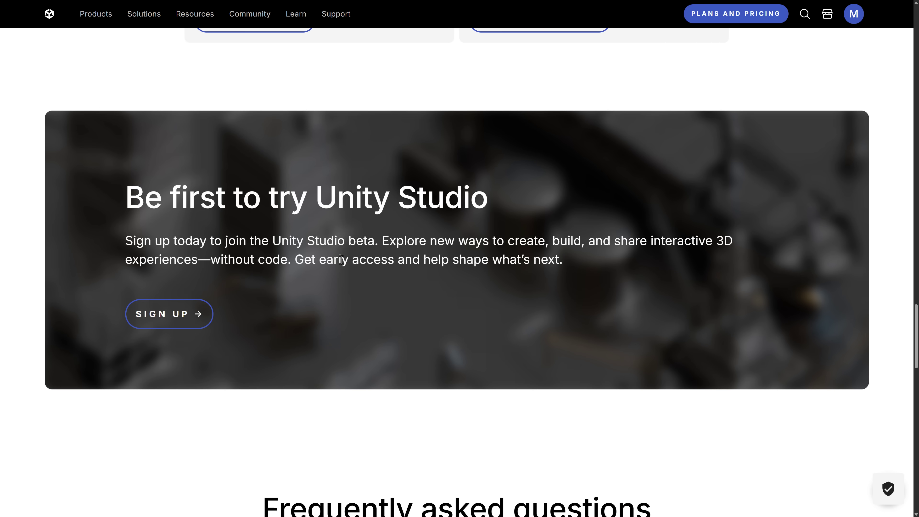
scroll(352, 259, "down", 8)
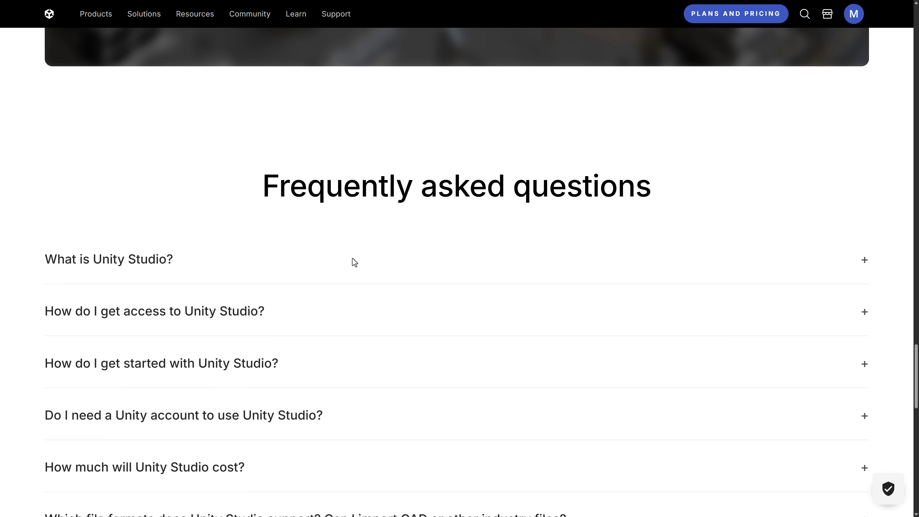
left_click(139, 199)
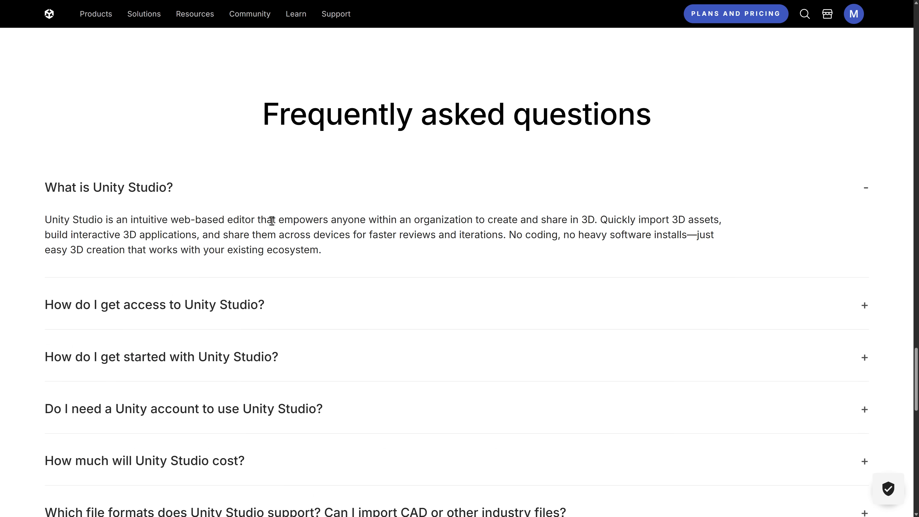
scroll(192, 226, "down", 2)
left_click(217, 234)
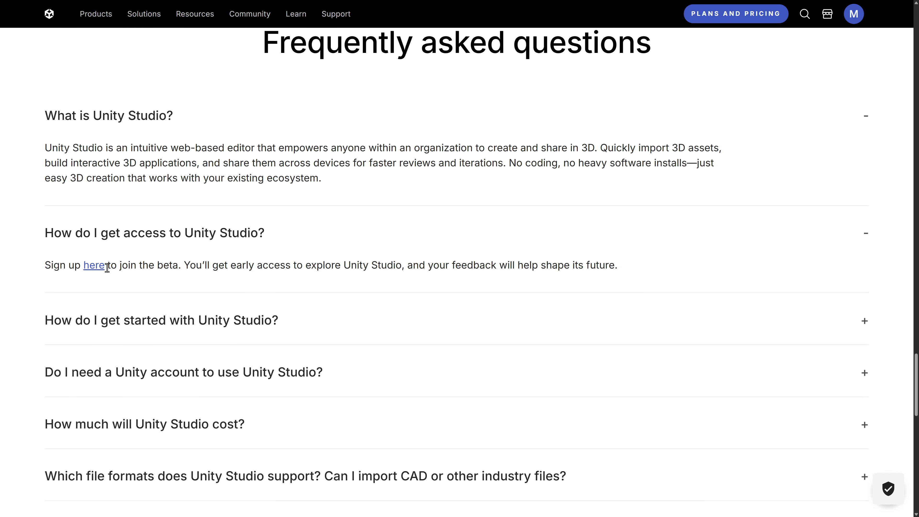
scroll(133, 269, "down", 3)
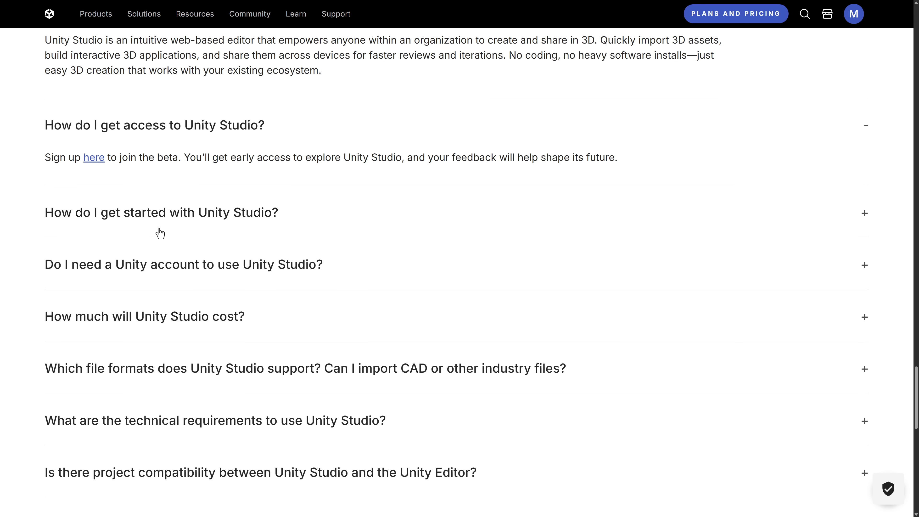
scroll(192, 232, "down", 1)
left_click(189, 289)
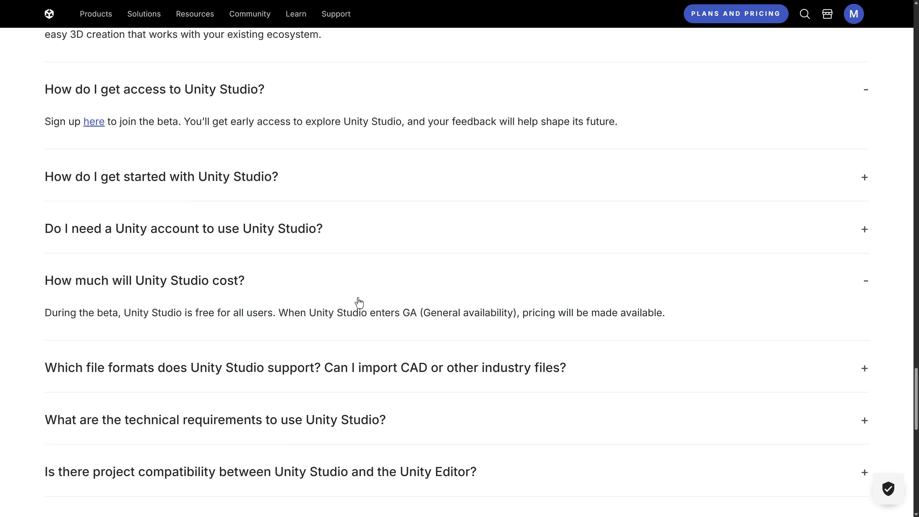
Expand the supported file formats answer and highlight the CAD file support sentence.
scroll(378, 309, "down", 2)
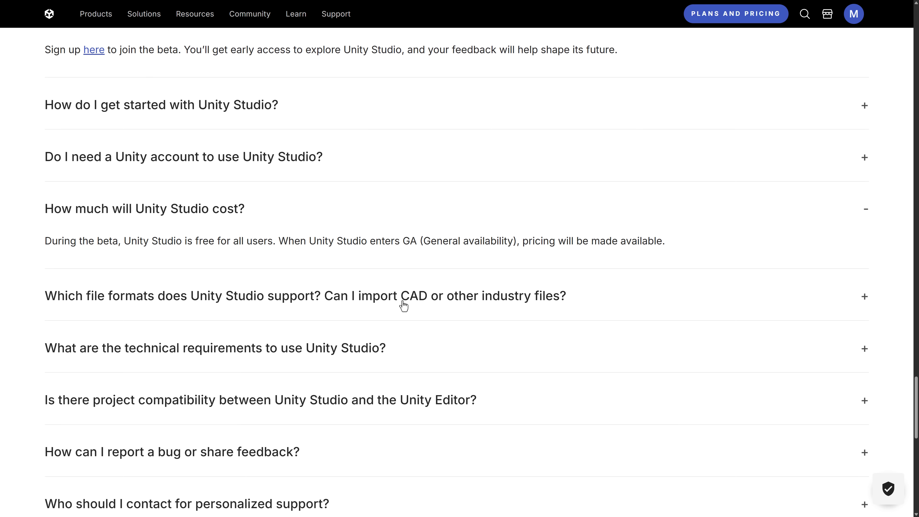
left_click(420, 305)
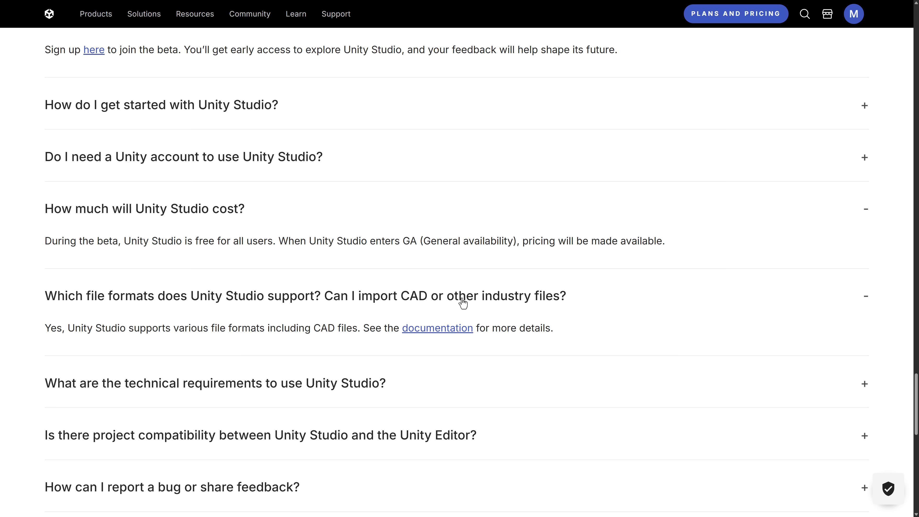
left_click_drag(125, 327, 358, 329)
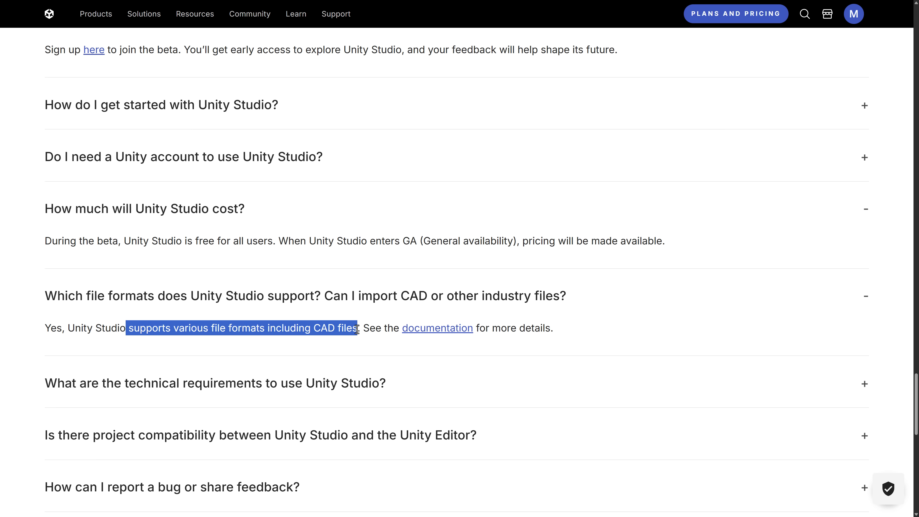
Expand the technical requirements answer, highlighting the desktop Google Chrome and other-browsers notes.
scroll(347, 325, "down", 2)
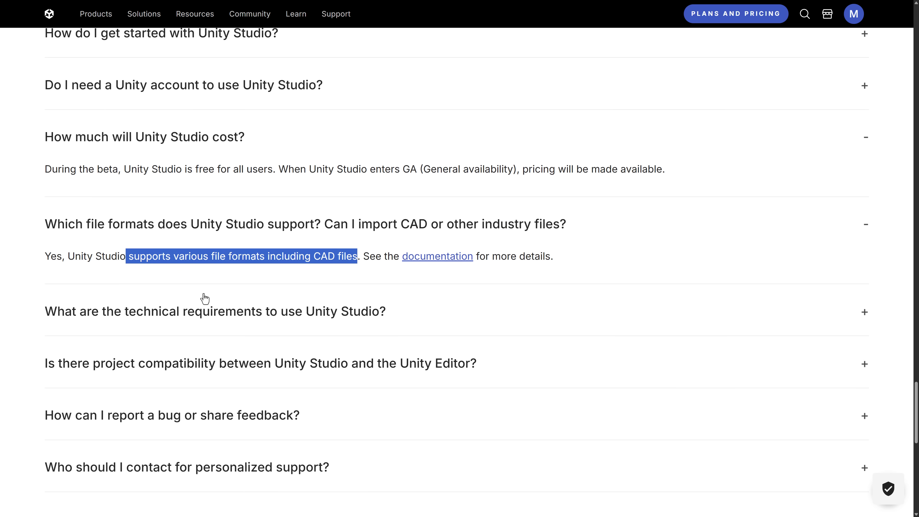
scroll(212, 294, "down", 2)
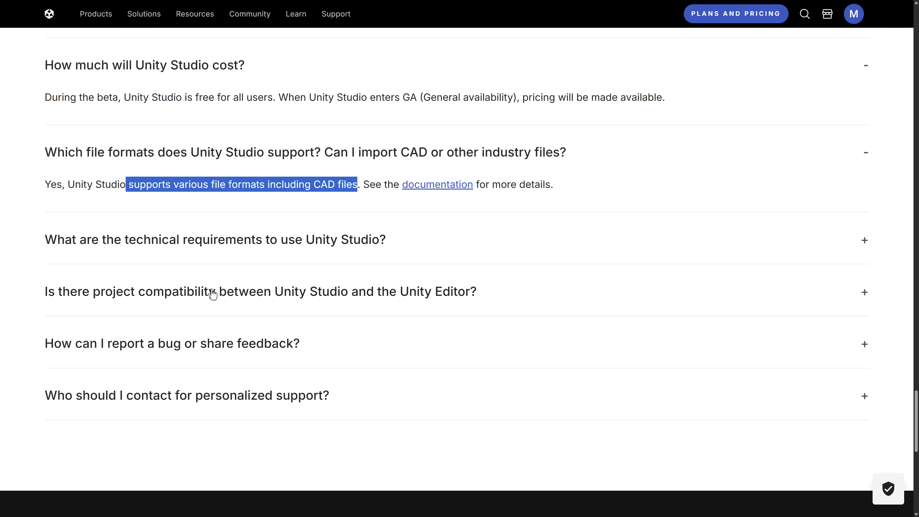
left_click(201, 239)
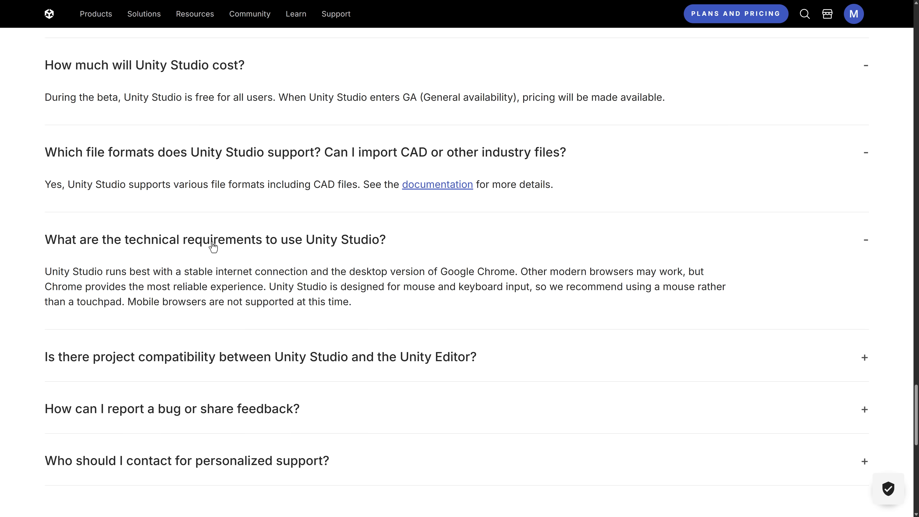
left_click_drag(395, 271, 518, 269)
left_click(518, 269)
double_click(487, 274)
left_click(457, 276)
left_click_drag(526, 272, 687, 271)
left_click(475, 270)
Expand the Unity Editor compatibility answer and highlight the note that export is planned next year.
scroll(475, 271, "down", 3)
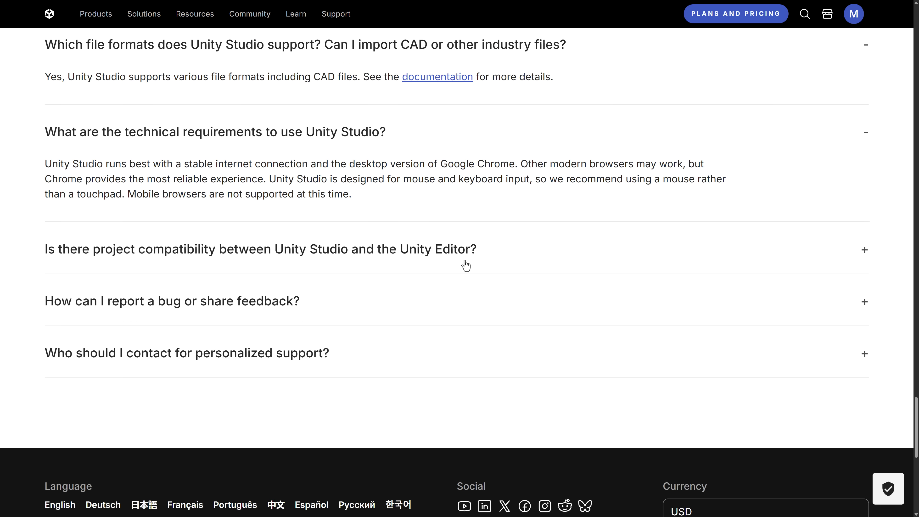
left_click(197, 259)
scroll(198, 259, "down", 1)
left_click_drag(46, 246, 620, 245)
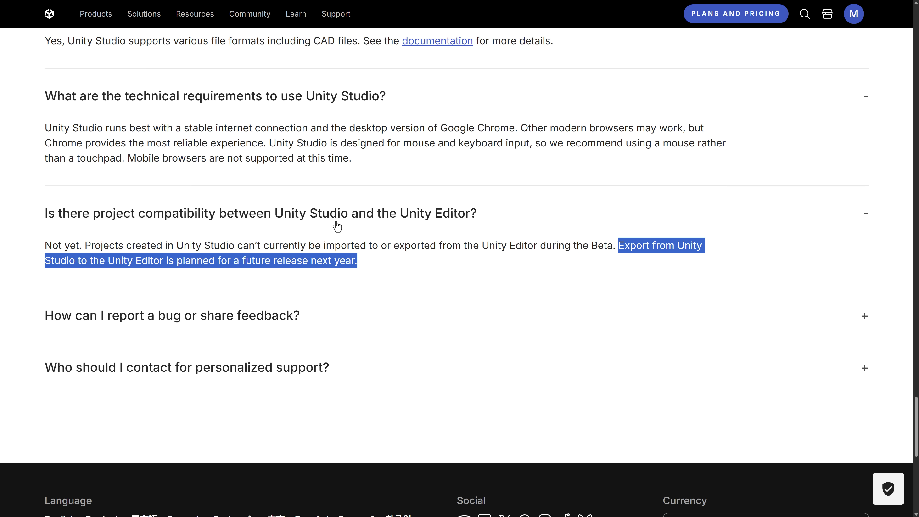
Switch from the browser back to the Unity Studio Mars rover scene with Alt+Tab.
key("alt+Tab")
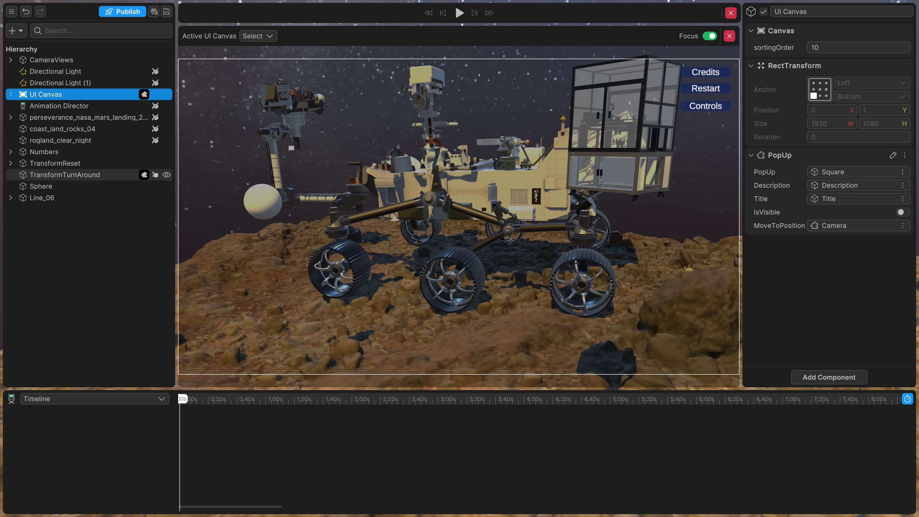